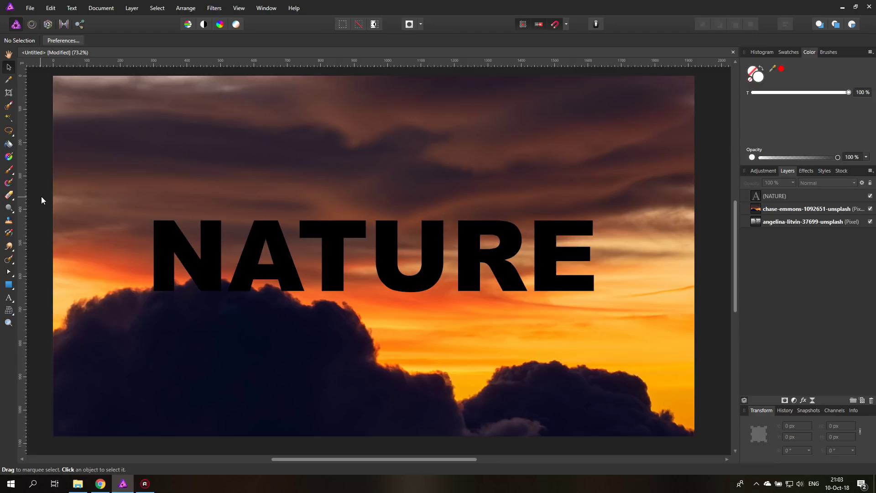
Step: Draw a white rectangle across the NATURE text and move the NATURE layer above it
{"action": "left_click", "coordinate": [9, 286]}
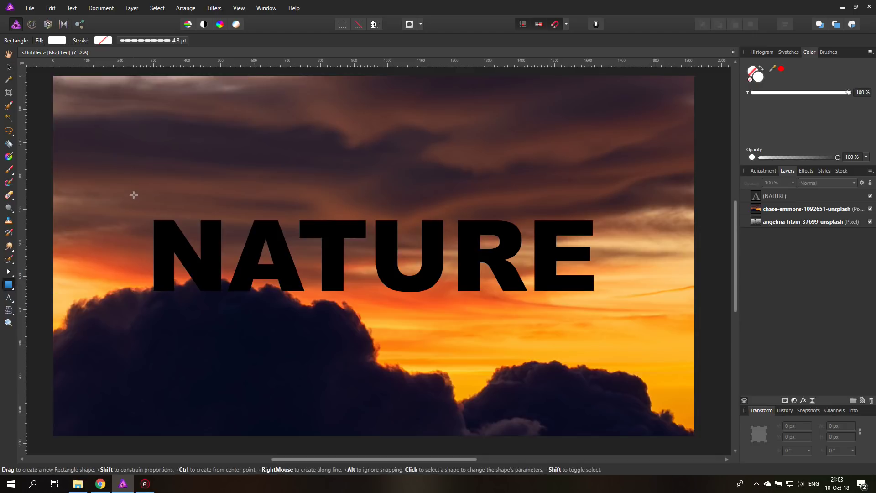
{"action": "left_click_drag", "start_coordinate": [125, 186], "coordinate": [625, 335]}
{"action": "left_click", "coordinate": [758, 208]}
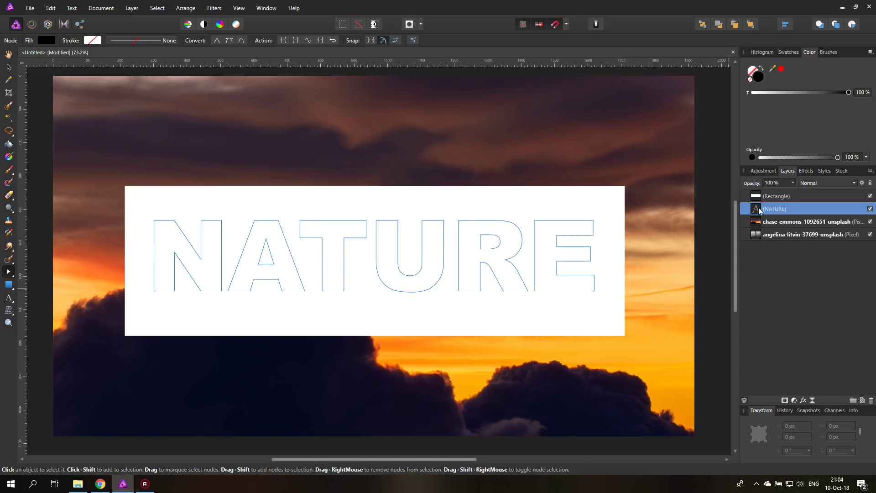
{"action": "left_click_drag", "start_coordinate": [756, 207], "coordinate": [760, 196]}
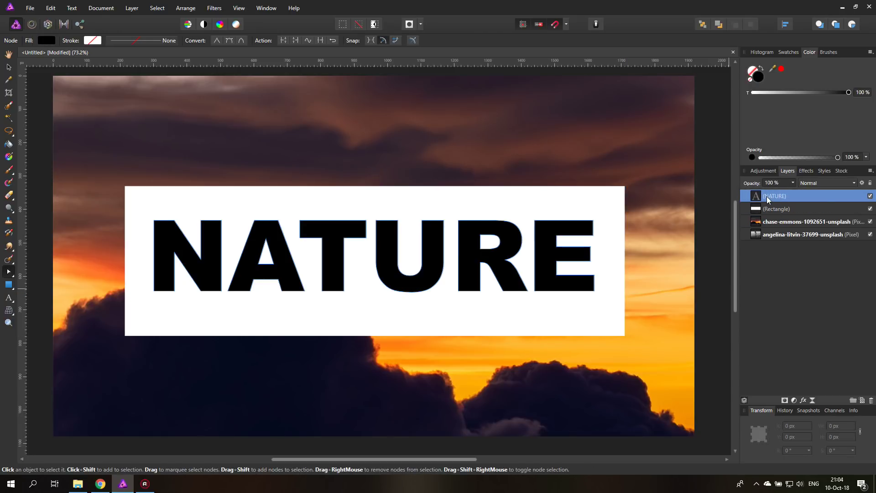
Step: Select the text and rectangle together and centre them horizontally and vertically on each other
{"action": "left_click", "coordinate": [800, 211], "text": "shift"}
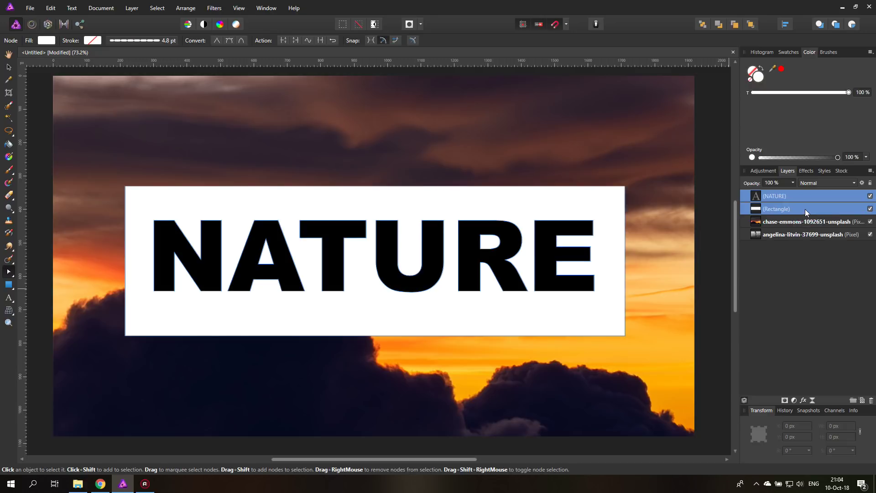
{"action": "left_click", "coordinate": [785, 26]}
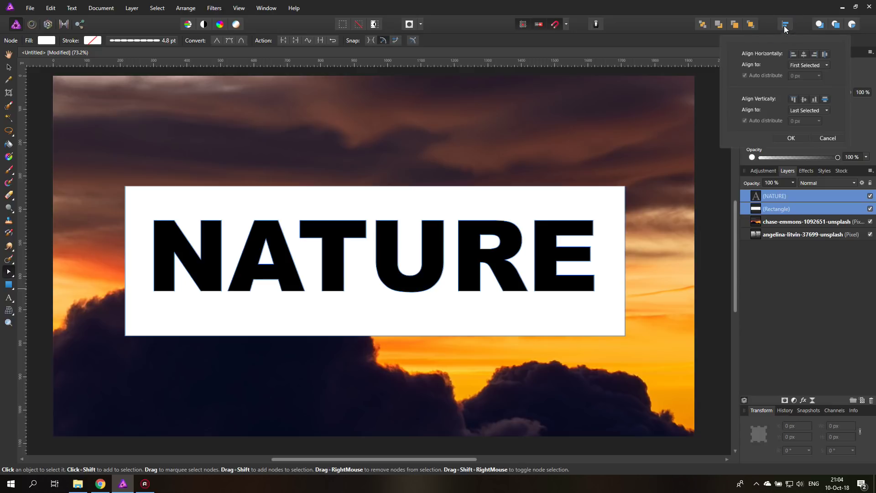
{"action": "left_click", "coordinate": [804, 56]}
{"action": "left_click", "coordinate": [804, 100]}
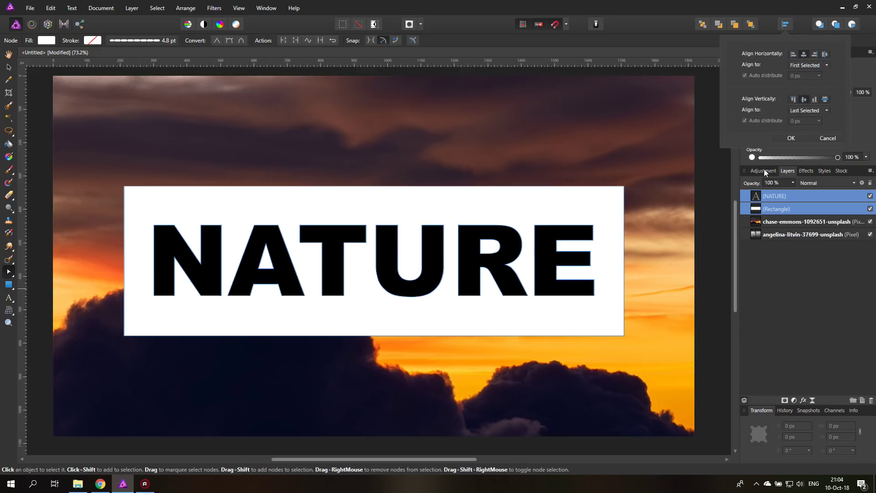
{"action": "left_click", "coordinate": [792, 138]}
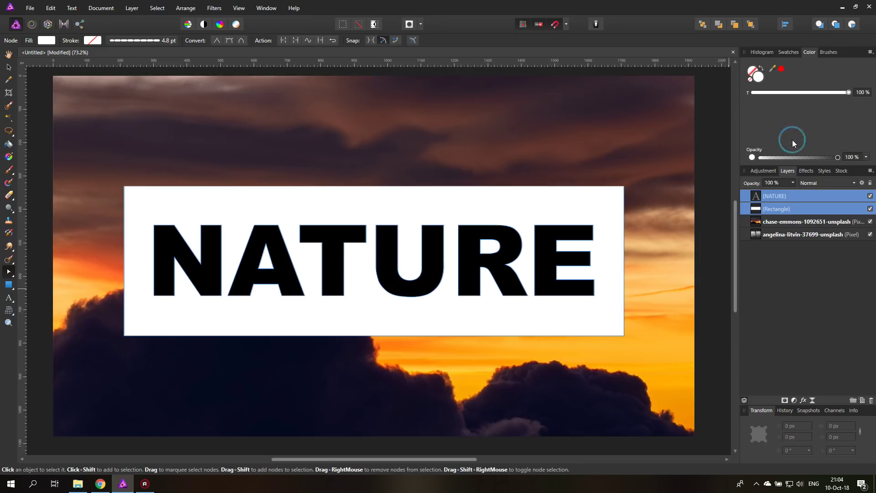
Step: Set NATURE's blend mode to Erase and nest it inside the Rectangle layer as a child
{"action": "left_click", "coordinate": [760, 200]}
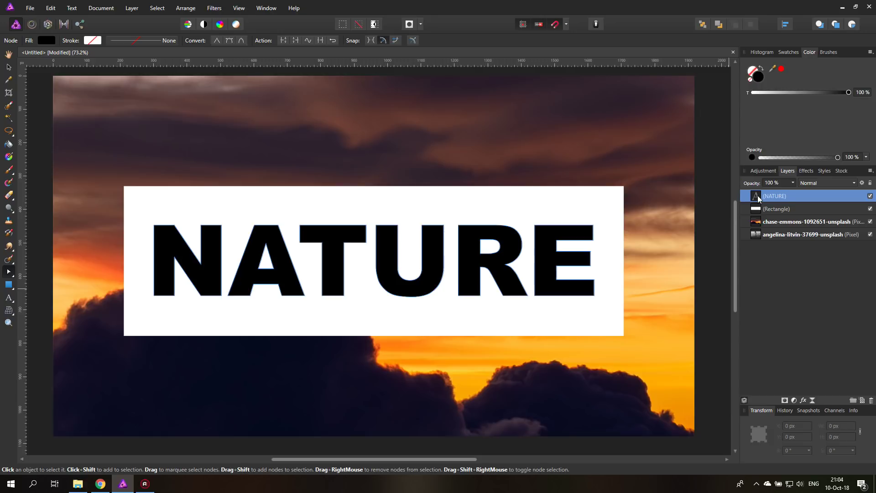
{"action": "left_click", "coordinate": [824, 184]}
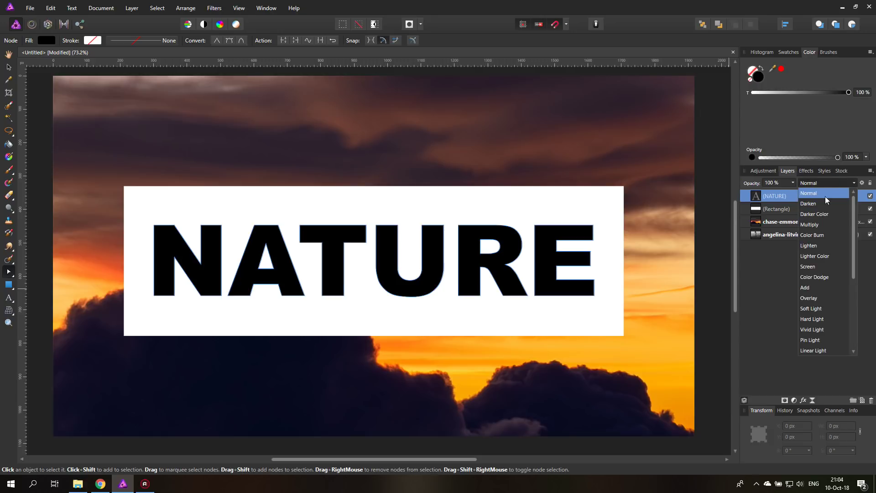
{"action": "scroll", "coordinate": [830, 333], "scroll_direction": "down", "scroll_amount": 5}
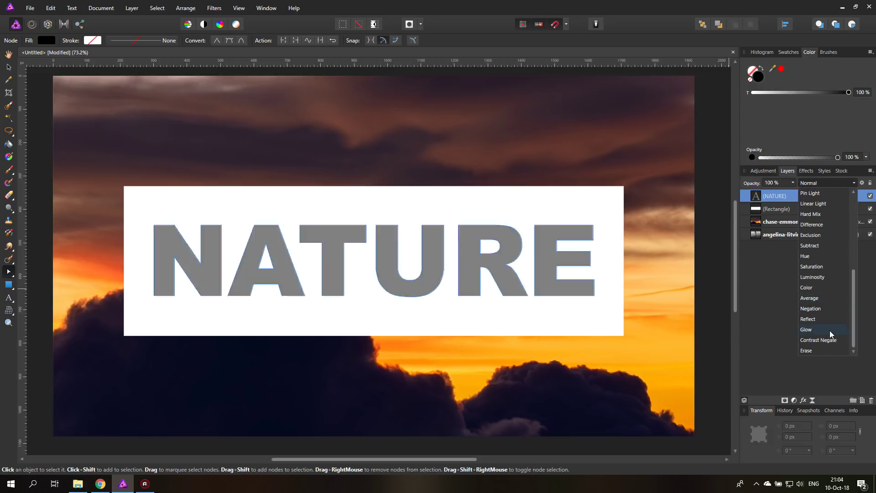
{"action": "left_click", "coordinate": [812, 352]}
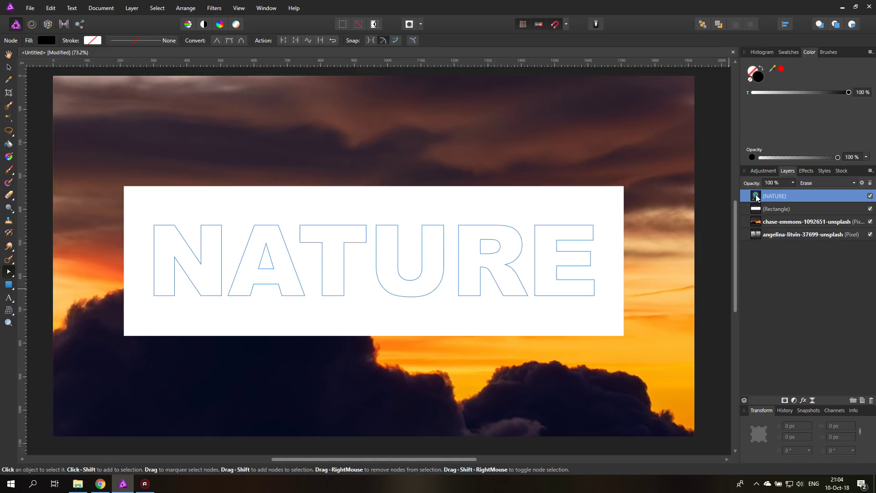
{"action": "left_click_drag", "start_coordinate": [758, 198], "coordinate": [767, 215]}
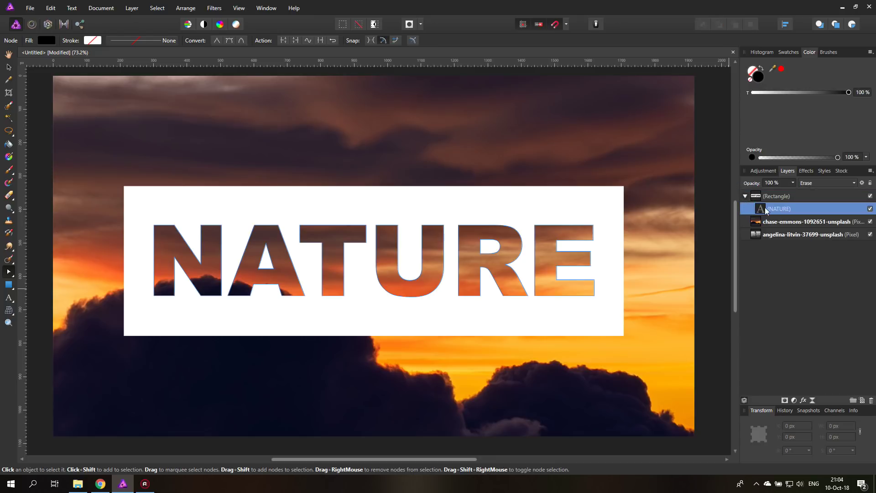
{"action": "left_click", "coordinate": [36, 186]}
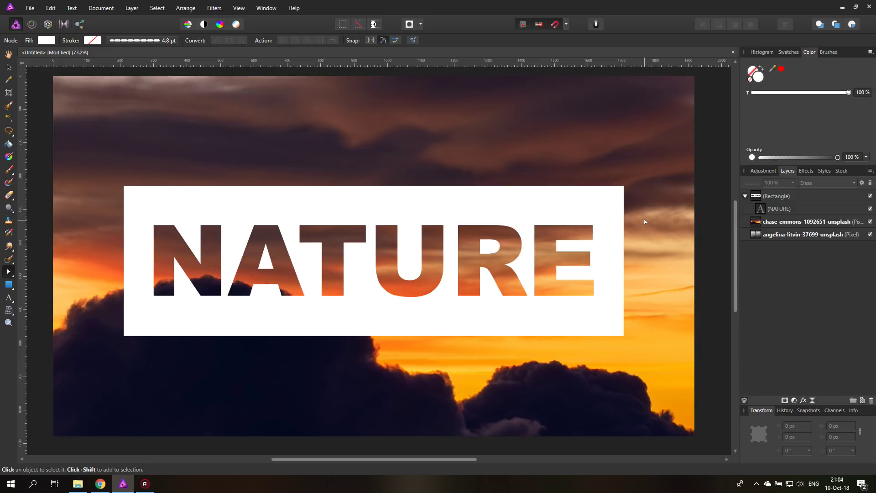
Step: Move NATURE out of the Rectangle, delete the white box, and reset NATURE's blend mode to Normal
{"action": "left_click_drag", "start_coordinate": [759, 209], "coordinate": [760, 193]}
{"action": "left_click", "coordinate": [756, 210]}
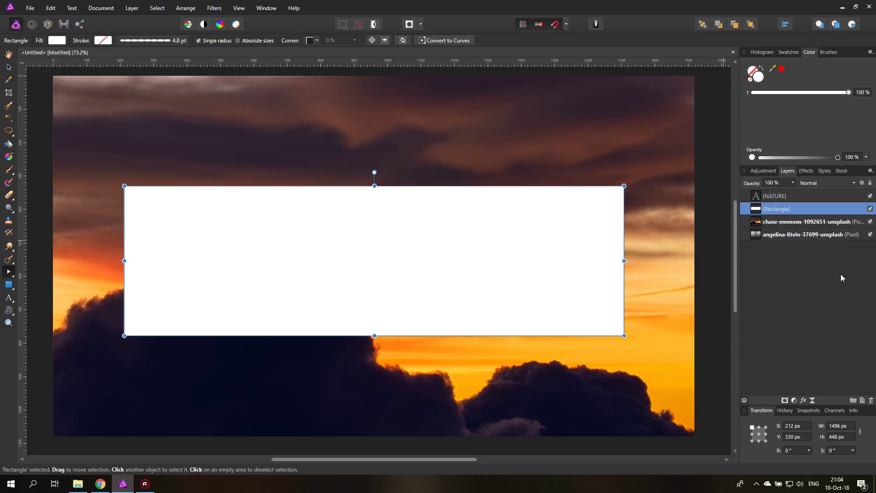
{"action": "left_click", "coordinate": [871, 400]}
{"action": "left_click", "coordinate": [775, 195]}
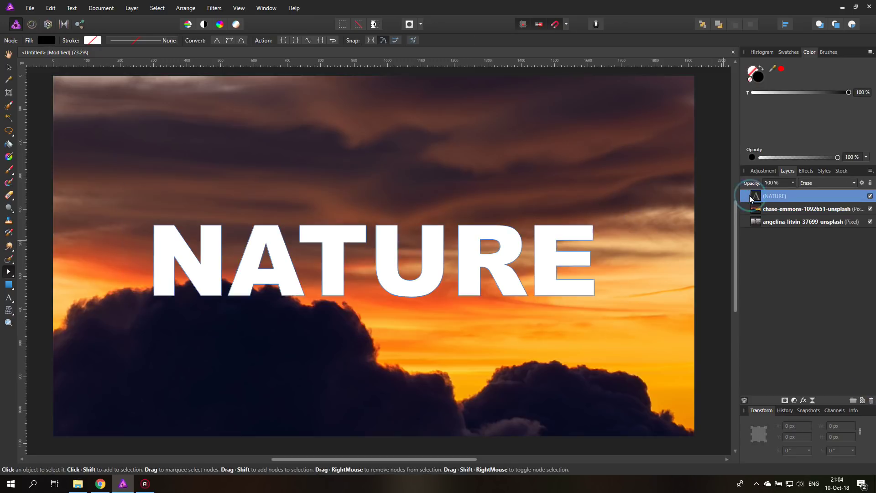
{"action": "left_click", "coordinate": [827, 183]}
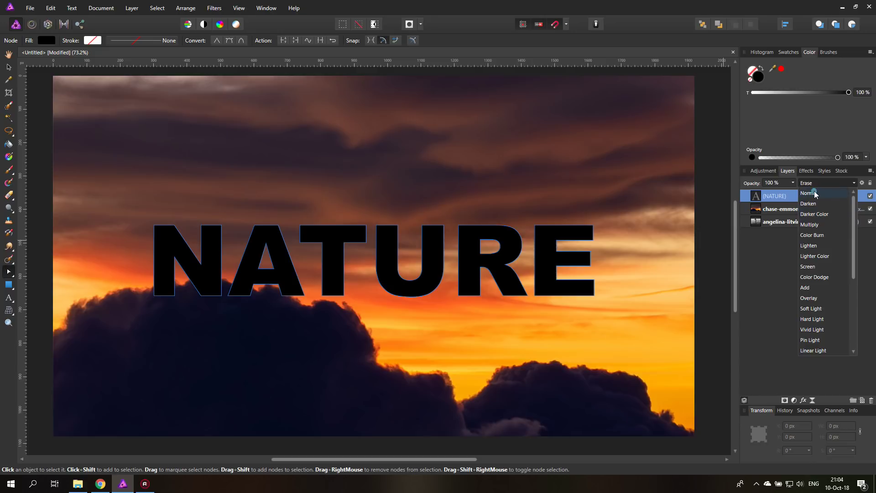
{"action": "left_click", "coordinate": [813, 191]}
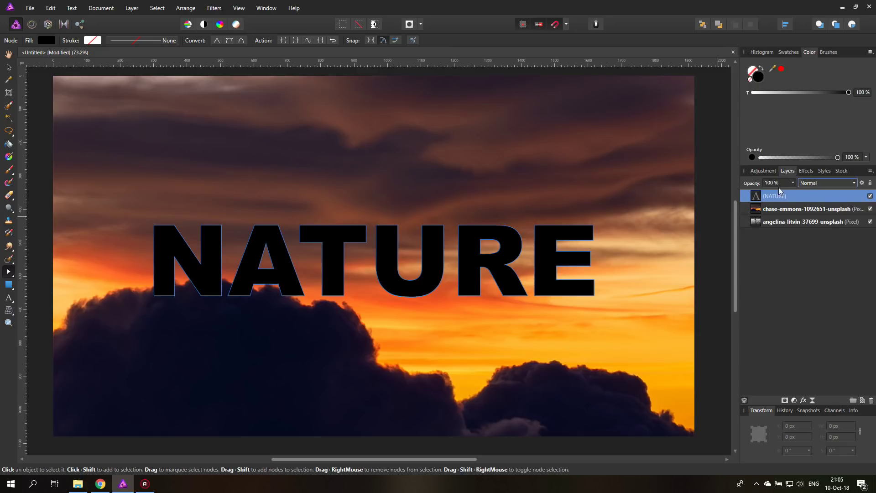
Step: Add a white Outline effect to NATURE with an 8.1 px radius
{"action": "left_click", "coordinate": [807, 171]}
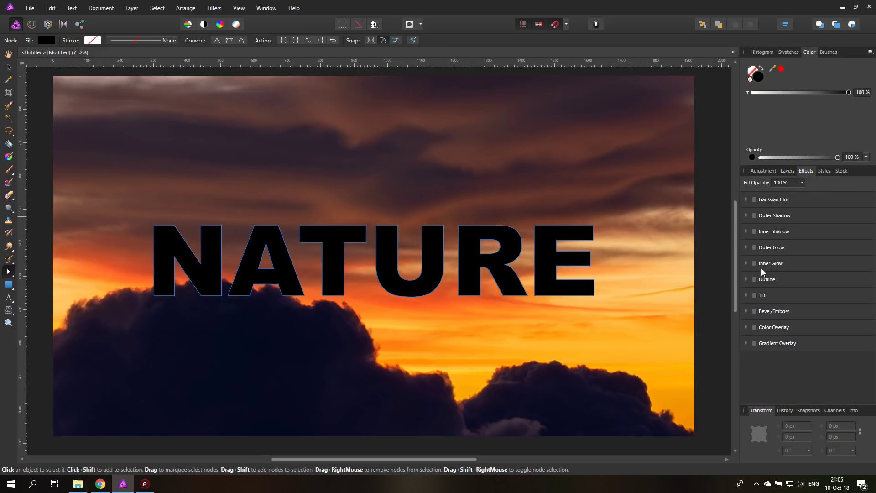
{"action": "left_click", "coordinate": [755, 279]}
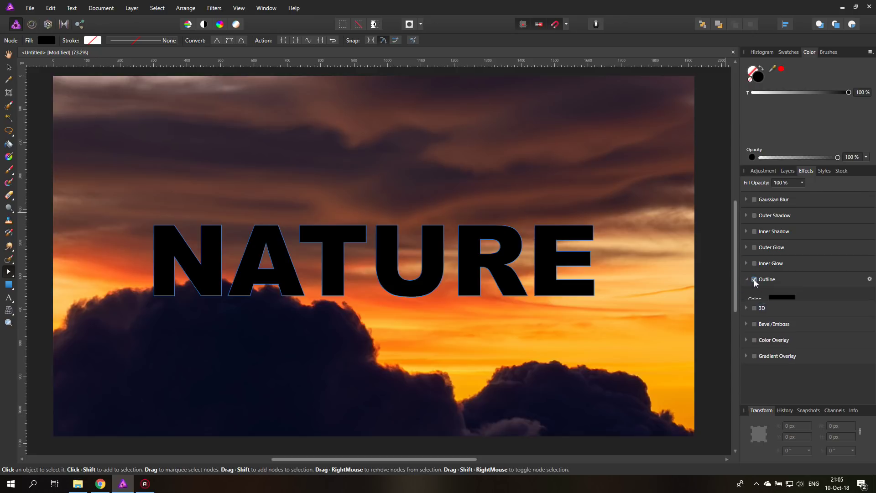
{"action": "left_click", "coordinate": [780, 300]}
{"action": "left_click_drag", "start_coordinate": [747, 375], "coordinate": [739, 354]}
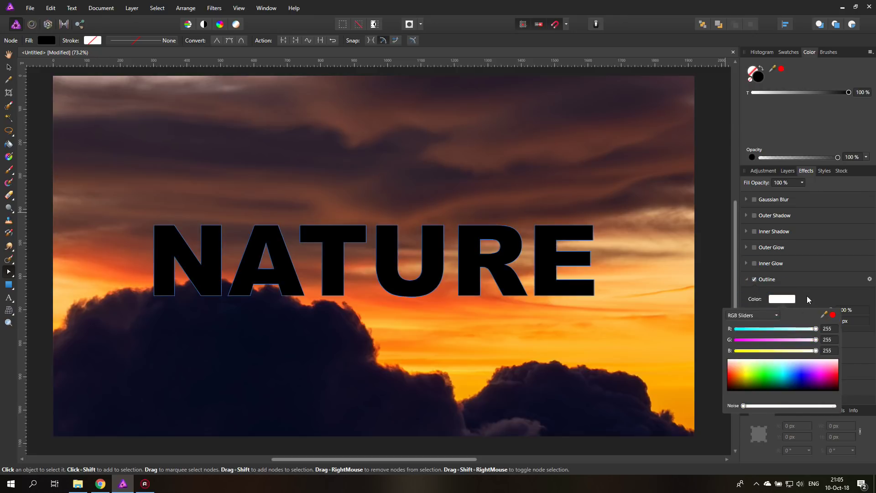
{"action": "left_click_drag", "start_coordinate": [776, 321], "coordinate": [795, 324]}
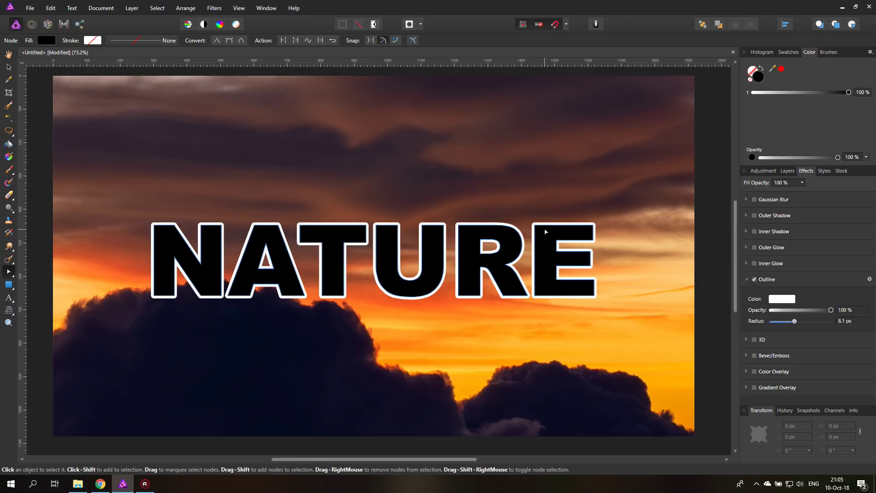
Step: Drop NATURE's fill opacity to 0% so only the white outline shows, then deselect
{"action": "left_click", "coordinate": [802, 183]}
{"action": "left_click_drag", "start_coordinate": [805, 192], "coordinate": [726, 197]}
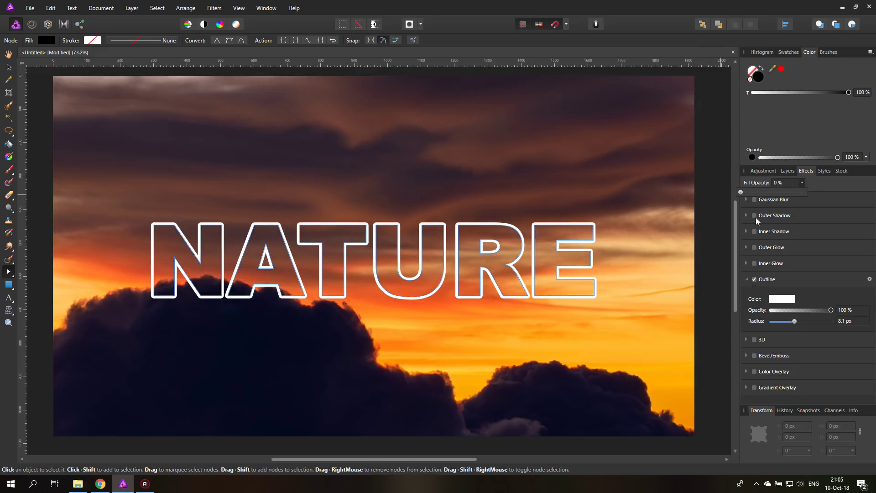
{"action": "left_click", "coordinate": [9, 67]}
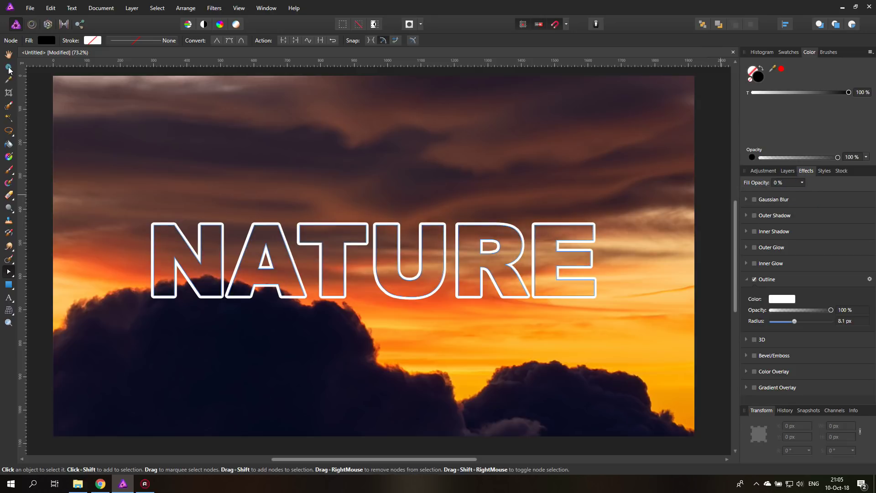
{"action": "left_click", "coordinate": [42, 221]}
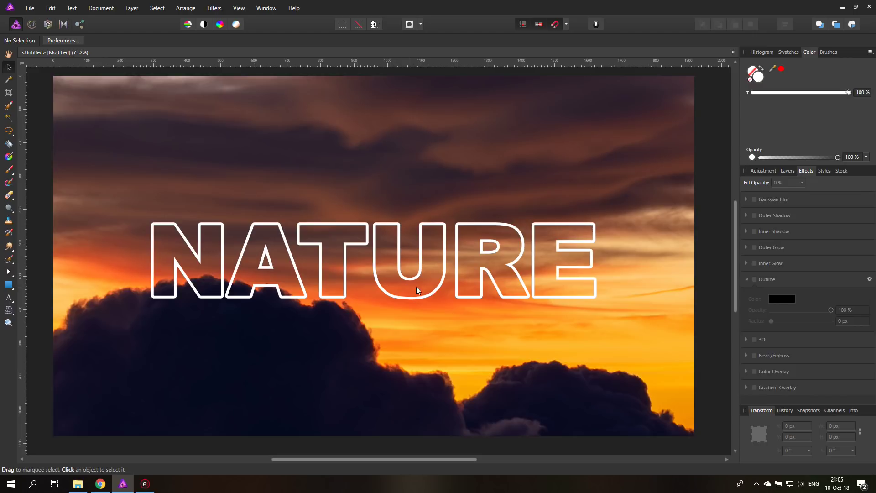
Step: Turn off NATURE's Outline effect and restore its fill opacity to 100%
{"action": "left_click", "coordinate": [788, 171]}
{"action": "left_click", "coordinate": [758, 196]}
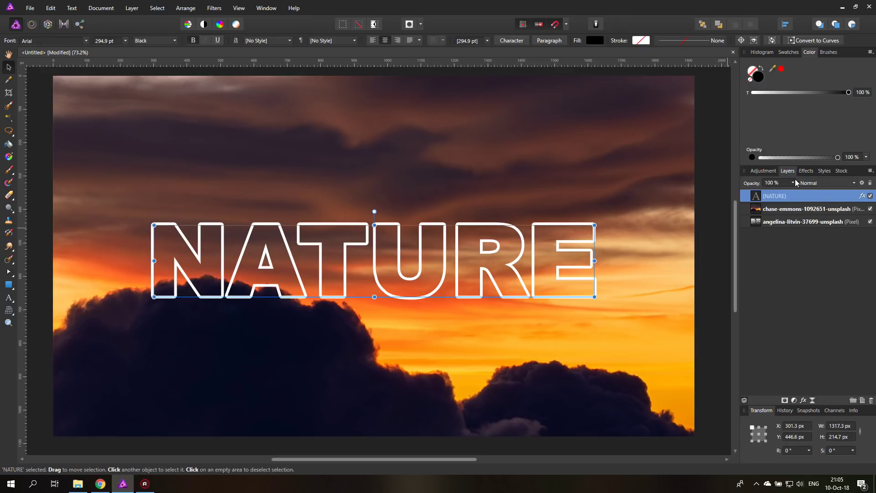
{"action": "left_click", "coordinate": [805, 174]}
{"action": "left_click", "coordinate": [754, 280]}
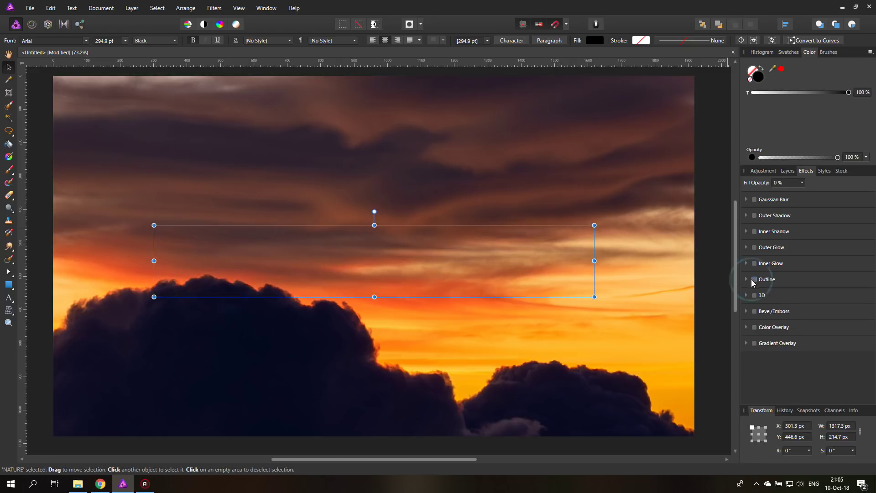
{"action": "left_click", "coordinate": [784, 173]}
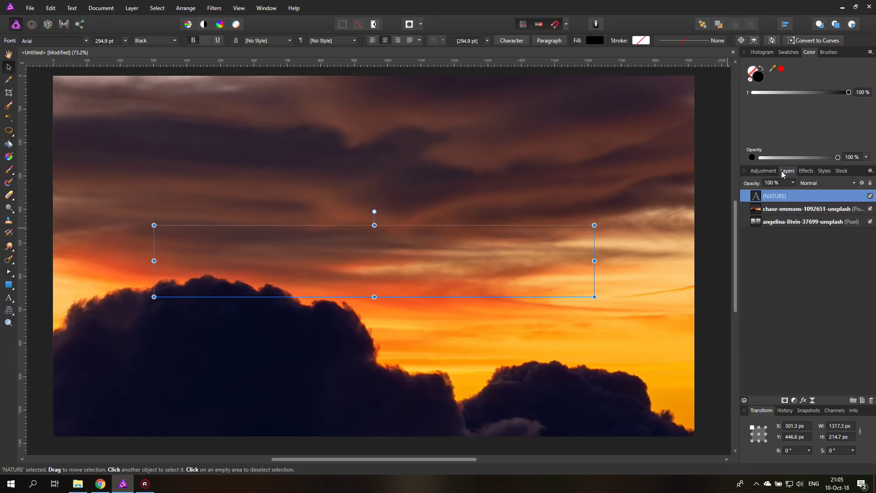
{"action": "left_click", "coordinate": [809, 173]}
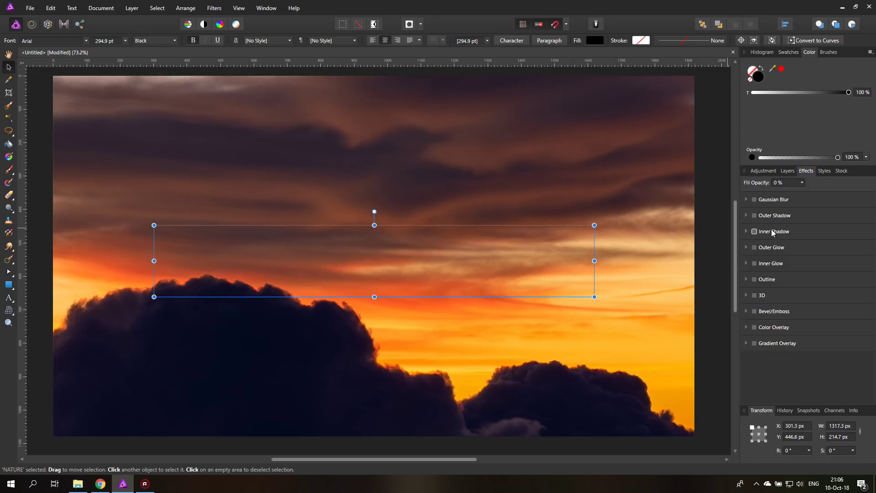
{"action": "left_click", "coordinate": [802, 183]}
{"action": "left_click_drag", "start_coordinate": [806, 191], "coordinate": [875, 198]}
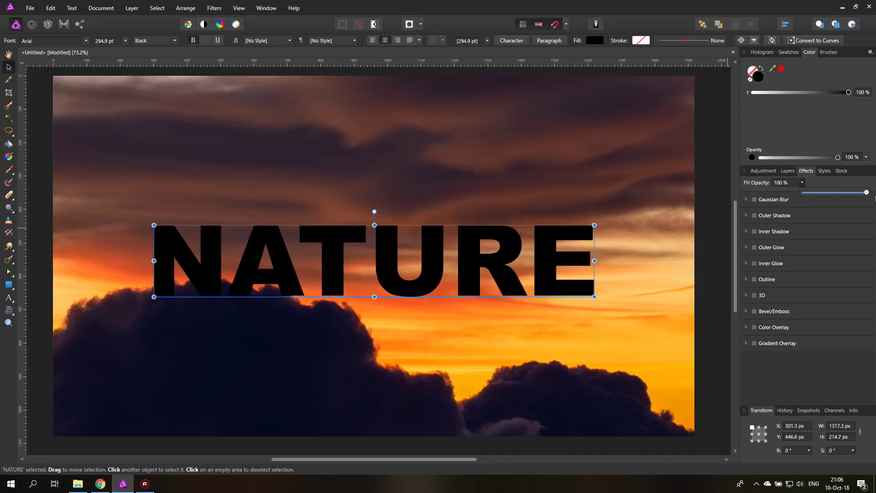
{"action": "left_click", "coordinate": [787, 173]}
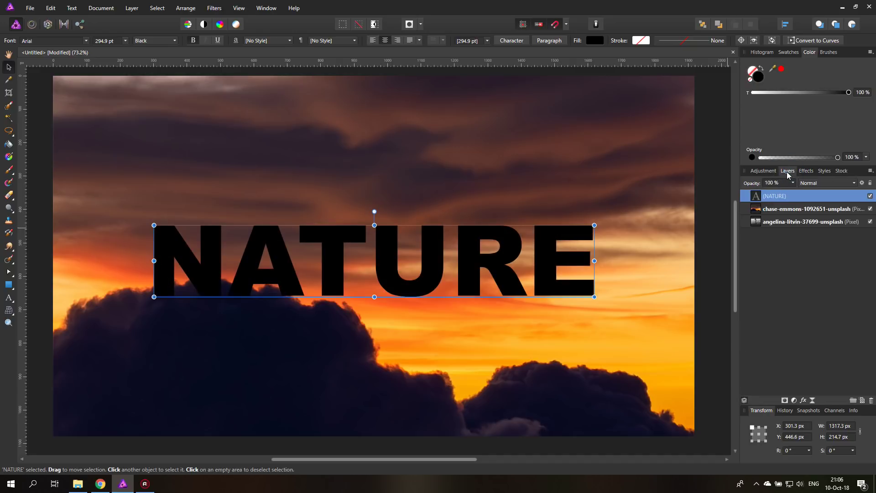
Step: Convert the NATURE text to curves, producing a group of six letter curves
{"action": "right_click", "coordinate": [433, 256]}
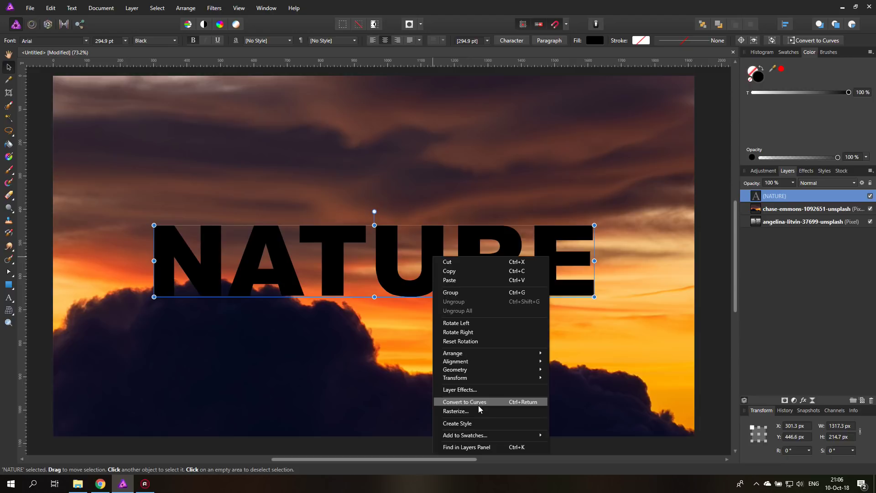
{"action": "left_click", "coordinate": [479, 405]}
{"action": "left_click", "coordinate": [477, 404]}
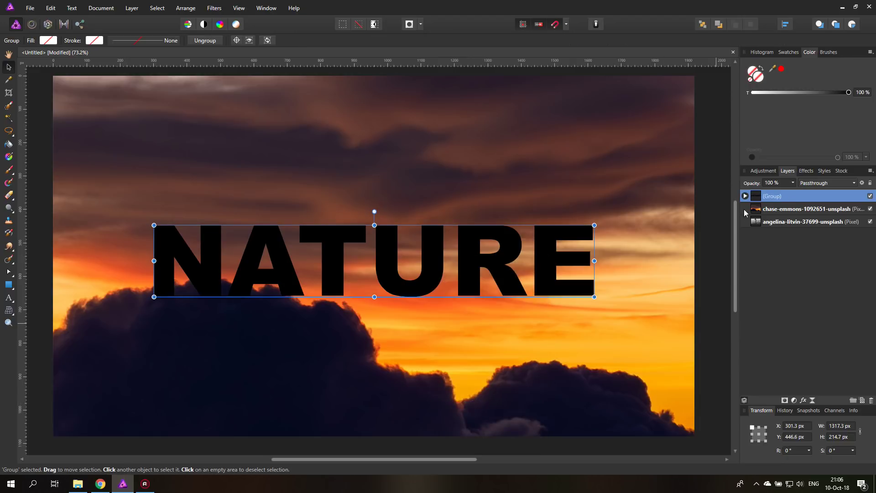
{"action": "left_click", "coordinate": [745, 196]}
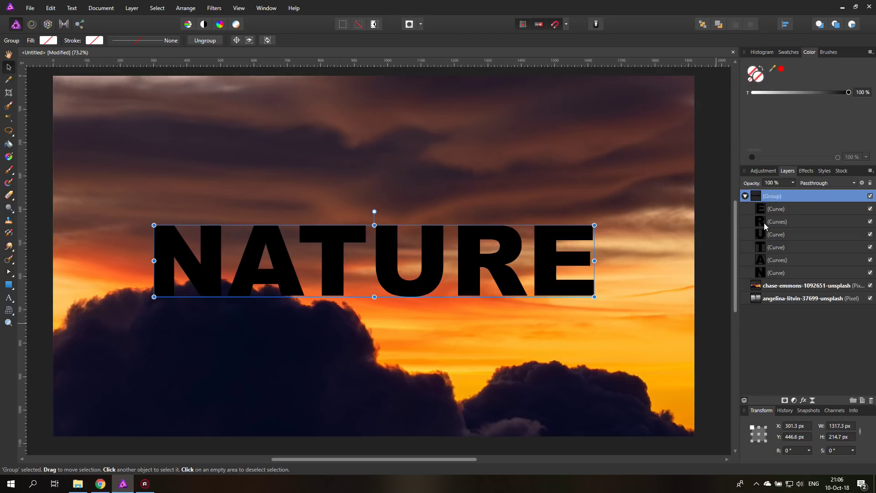
{"action": "left_click", "coordinate": [746, 195]}
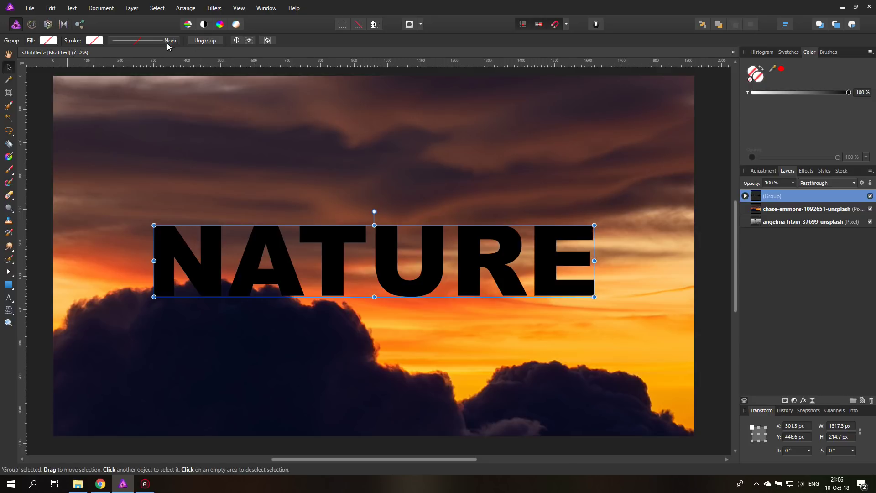
Step: Give the NATURE letter curves a white dashed stroke 5.5 pt wide
{"action": "left_click", "coordinate": [153, 41]}
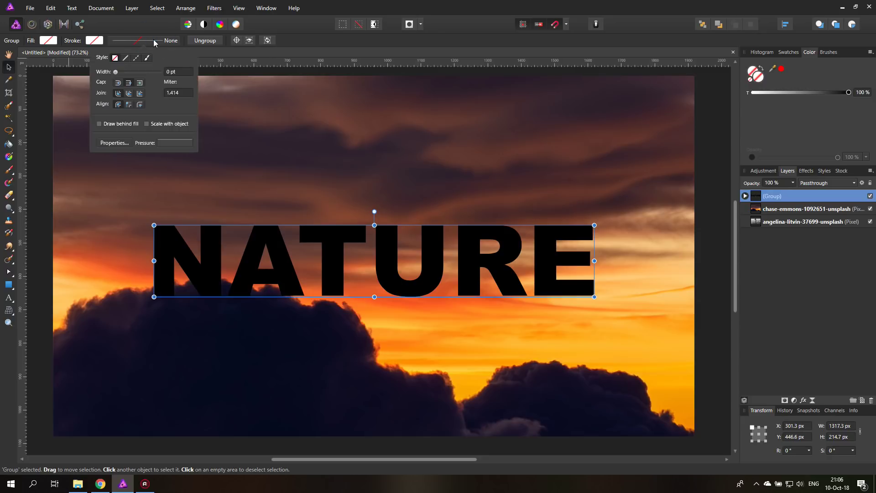
{"action": "left_click", "coordinate": [136, 58]}
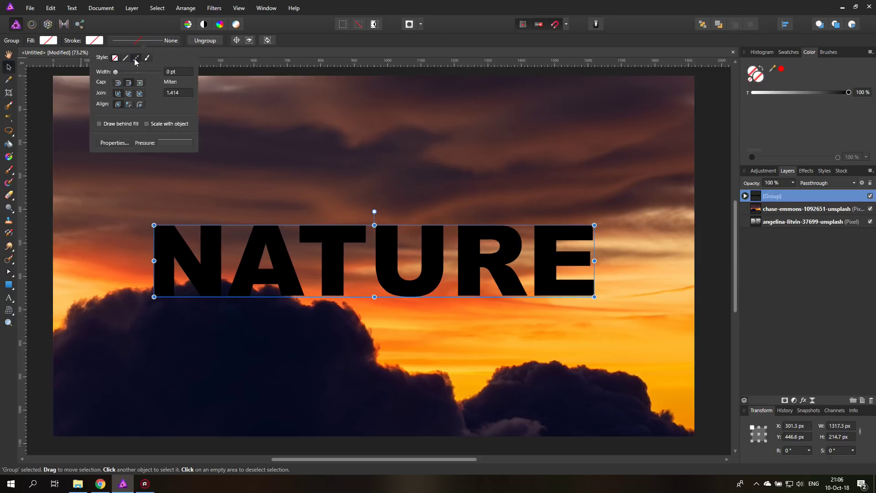
{"action": "left_click", "coordinate": [94, 40]}
{"action": "left_click", "coordinate": [94, 40]}
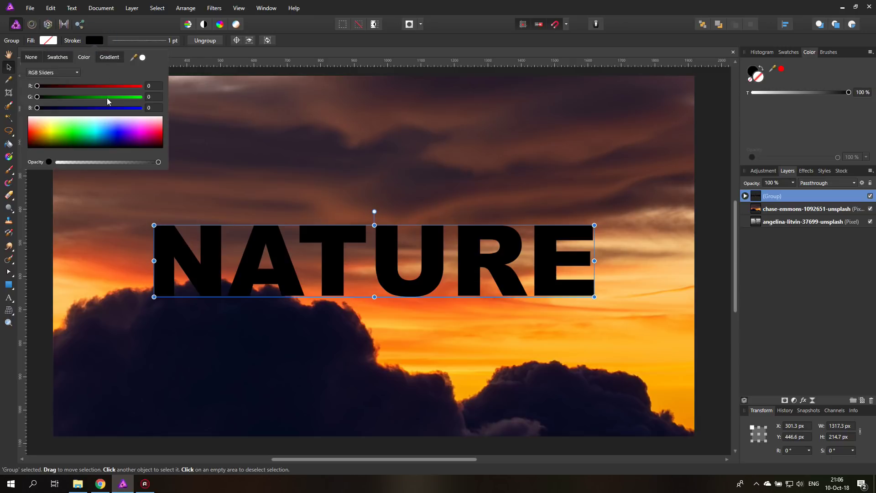
{"action": "left_click", "coordinate": [76, 126]}
{"action": "left_click", "coordinate": [76, 117]}
{"action": "left_click", "coordinate": [95, 40]}
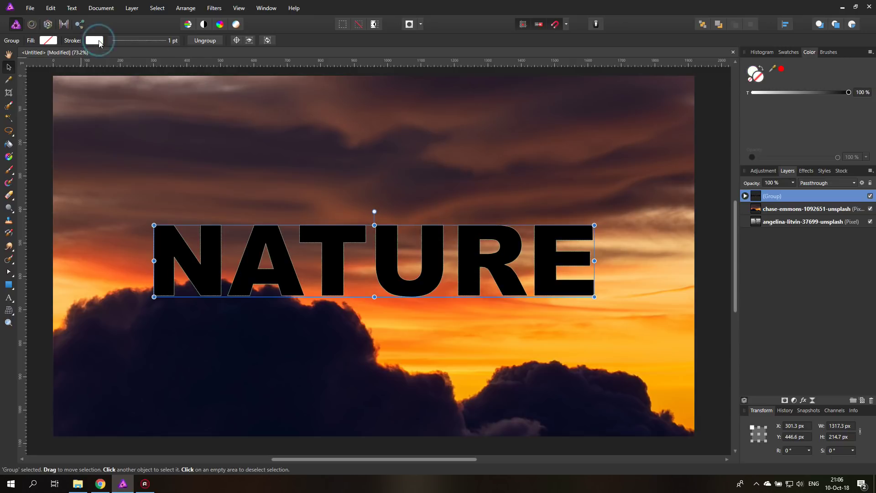
{"action": "left_click", "coordinate": [131, 41]}
{"action": "left_click_drag", "start_coordinate": [124, 68], "coordinate": [128, 75]}
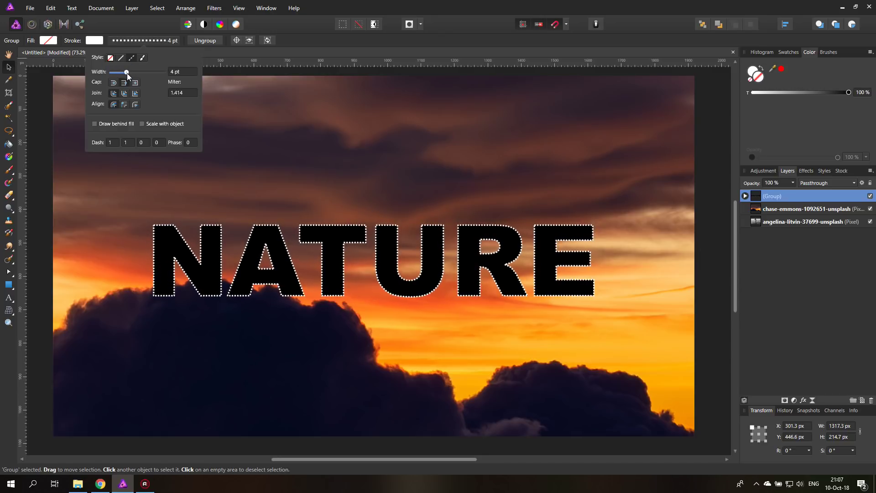
{"action": "left_click_drag", "start_coordinate": [127, 73], "coordinate": [128, 73]}
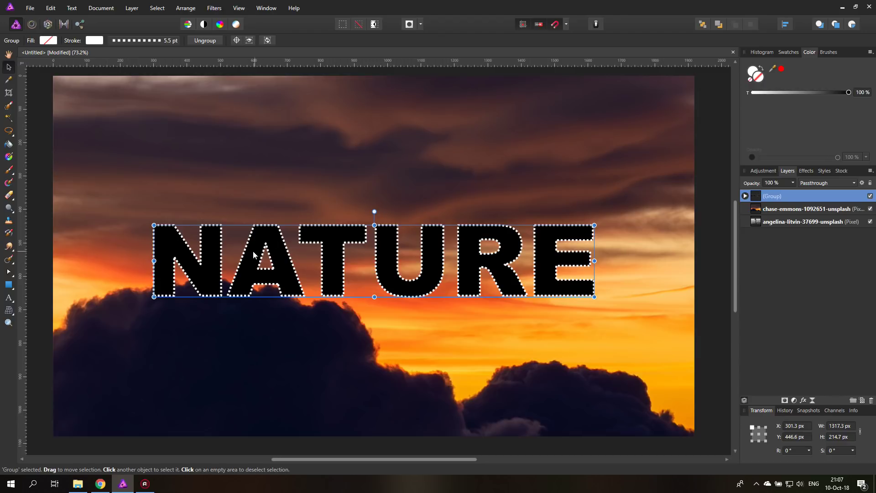
Step: Set the NATURE letters' fill to None, leaving only the white dotted outline
{"action": "left_click", "coordinate": [52, 42]}
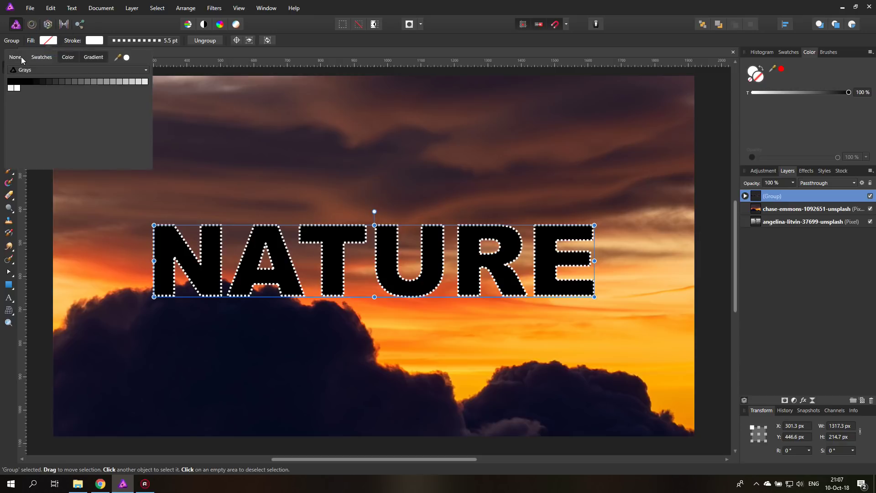
{"action": "left_click", "coordinate": [19, 56]}
{"action": "left_click", "coordinate": [51, 42]}
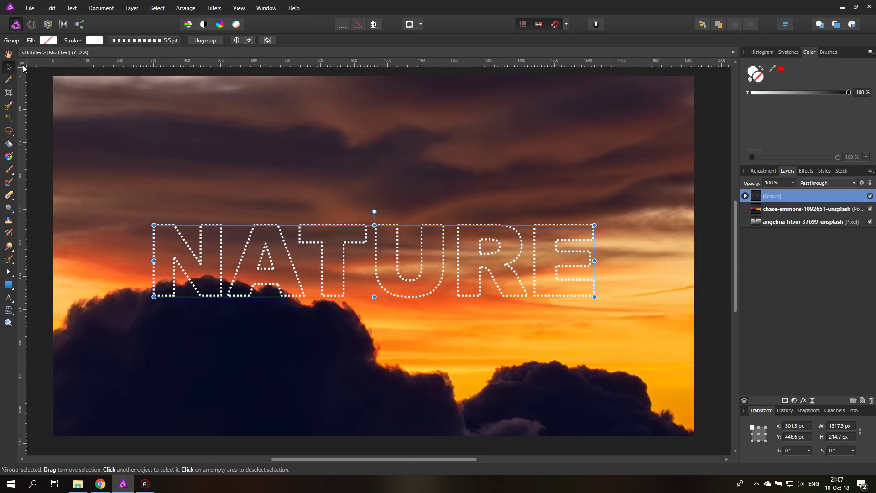
{"action": "left_click", "coordinate": [43, 142]}
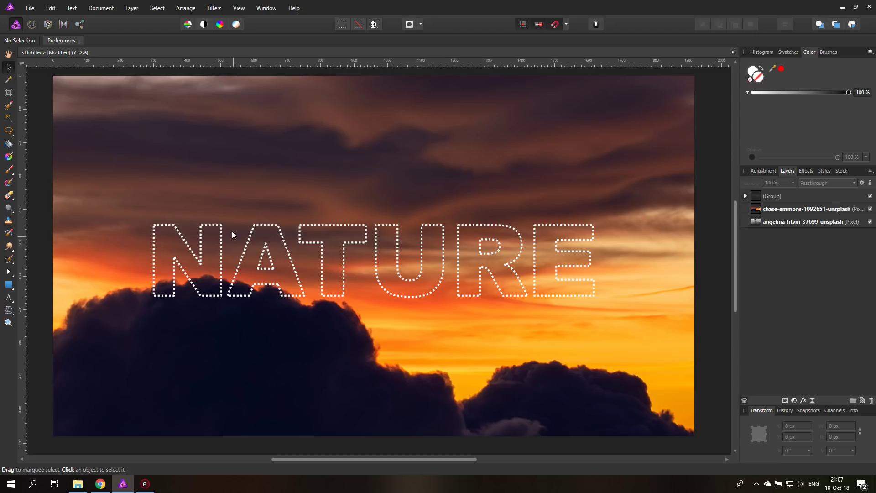
Step: Change the NATURE stroke's dash pattern to 1, 2, 5, 0 for longer dashes
{"action": "left_click", "coordinate": [222, 237]}
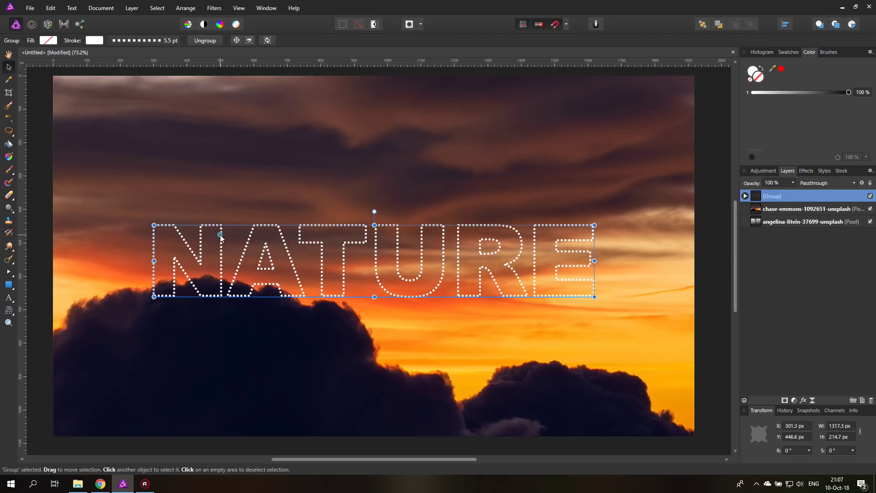
{"action": "left_click", "coordinate": [134, 40]}
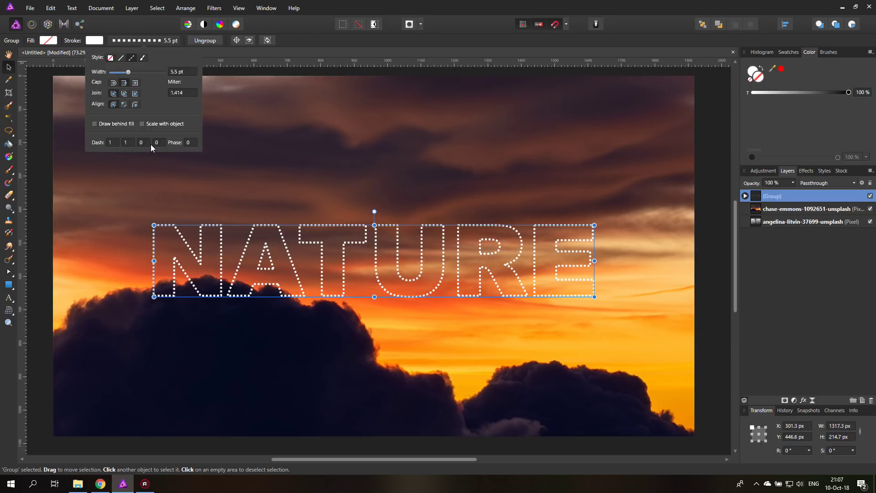
{"action": "left_click", "coordinate": [128, 142]}
{"action": "key", "text": "Tab"}
{"action": "type", "text": "1"}
{"action": "left_click", "coordinate": [128, 144]}
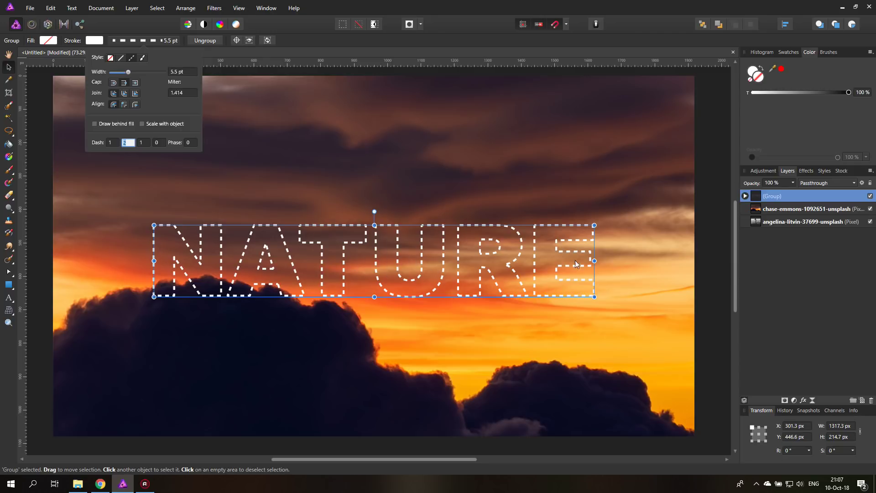
{"action": "left_click", "coordinate": [144, 141]}
{"action": "type", "text": "5"}
{"action": "left_click", "coordinate": [256, 160]}
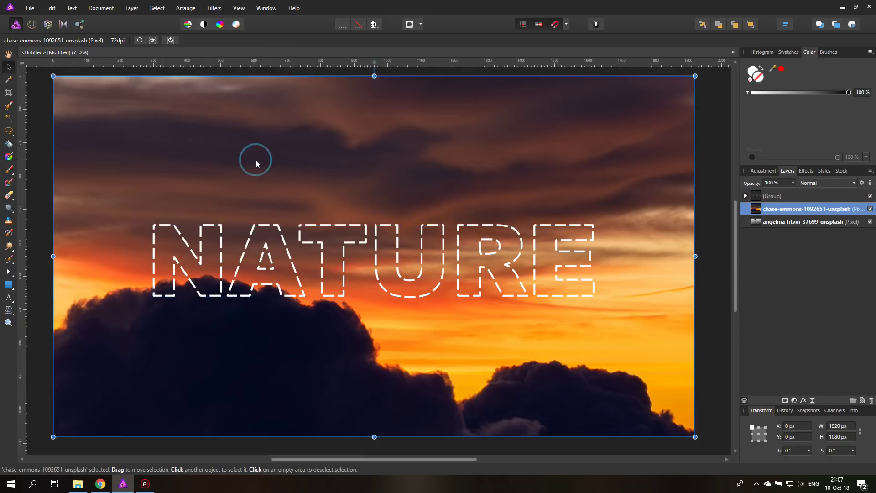
Step: Delete the outline group, type new NATURE artistic text, and move it to the sky's centre
{"action": "left_click", "coordinate": [375, 247]}
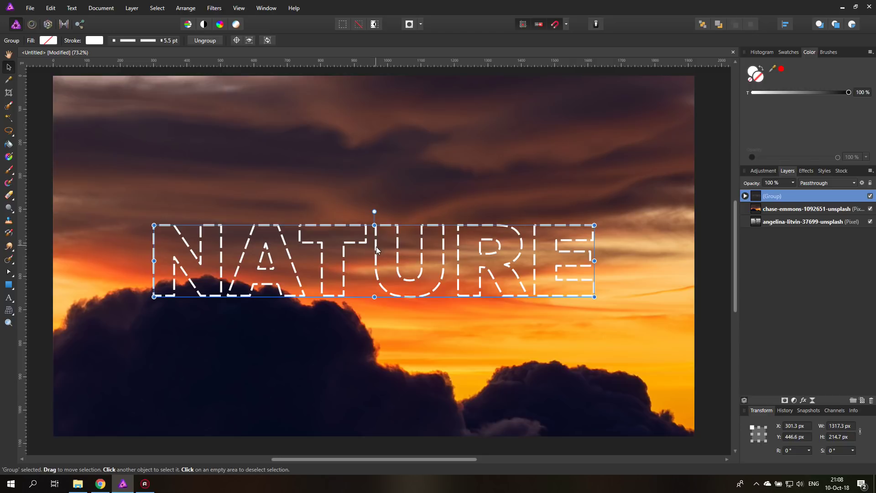
{"action": "left_click", "coordinate": [871, 400]}
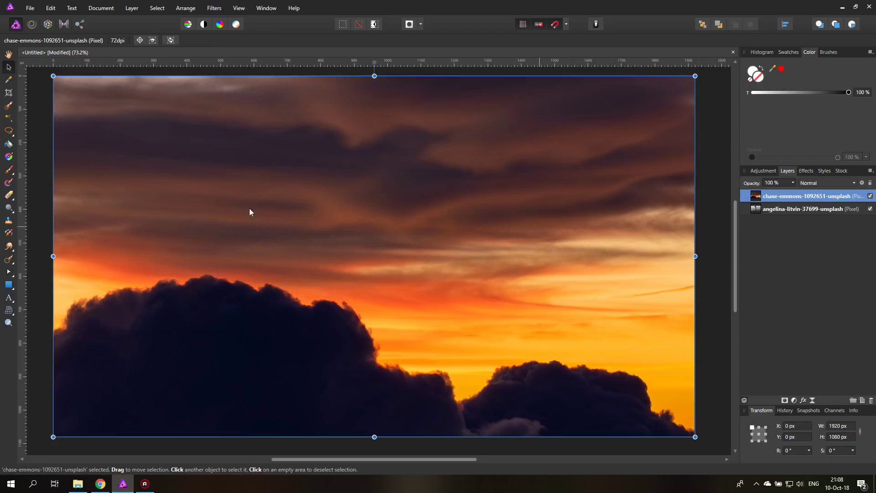
{"action": "mouse_move", "coordinate": [155, 192]}
{"action": "left_mouse_down"}
{"action": "mouse_move", "coordinate": [207, 250]}
{"action": "mouse_move", "coordinate": [227, 256]}
{"action": "mouse_move", "coordinate": [212, 269]}
{"action": "left_mouse_up"}
{"action": "type", "text": "NATURE"}
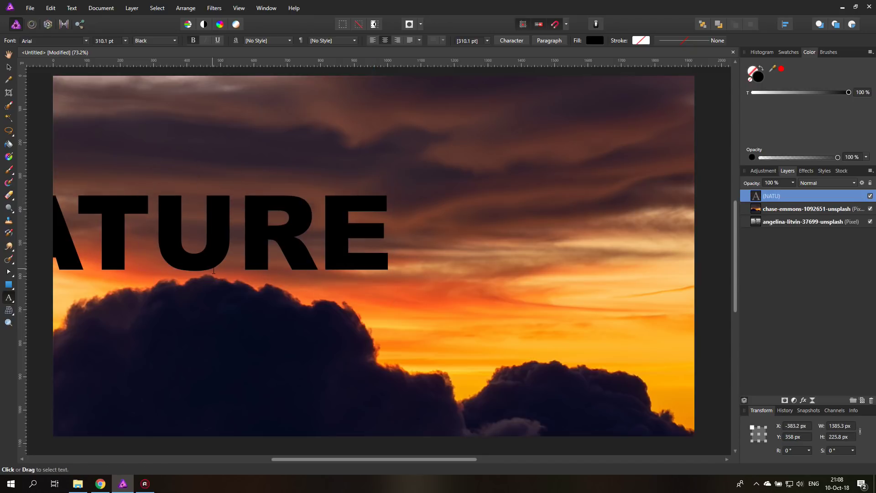
{"action": "key", "text": "Escape"}
{"action": "left_click", "coordinate": [8, 67]}
{"action": "left_click_drag", "start_coordinate": [178, 228], "coordinate": [379, 199]}
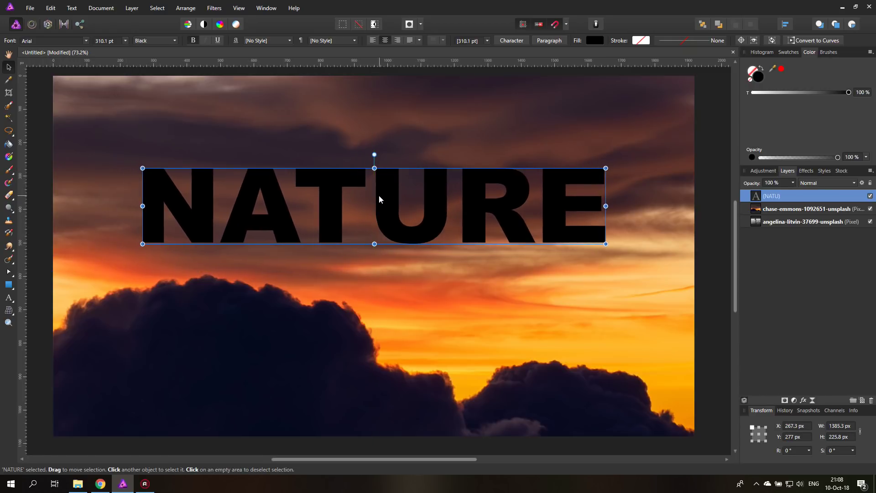
Step: Duplicate the NATURE text, flip the copy vertically, and place it just beneath the original
{"action": "right_click", "coordinate": [758, 199]}
{"action": "left_click", "coordinate": [778, 280]}
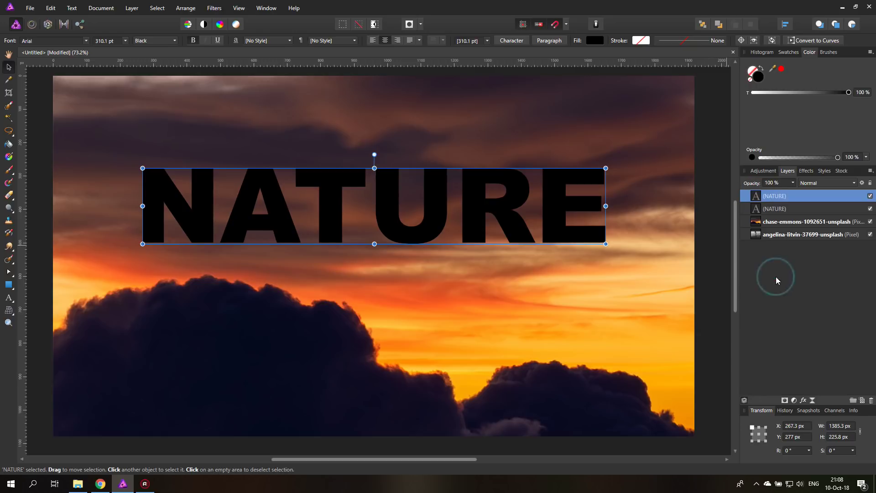
{"action": "left_click", "coordinate": [186, 8]}
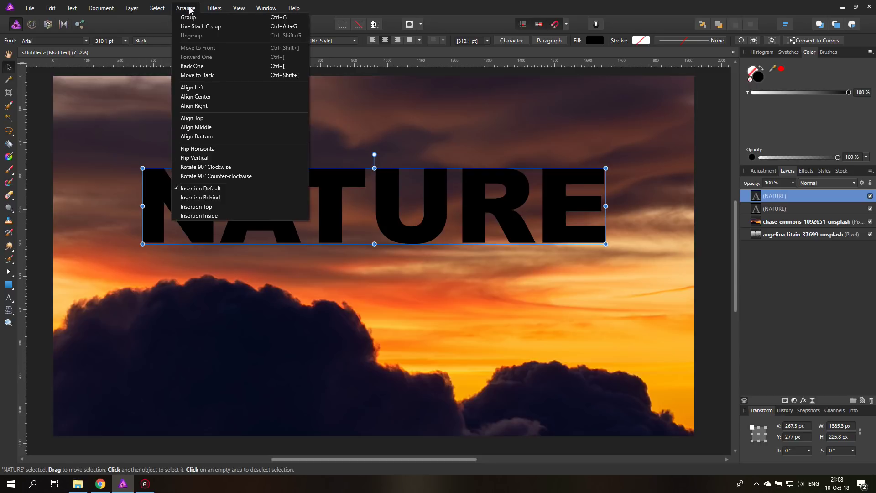
{"action": "left_click", "coordinate": [206, 158]}
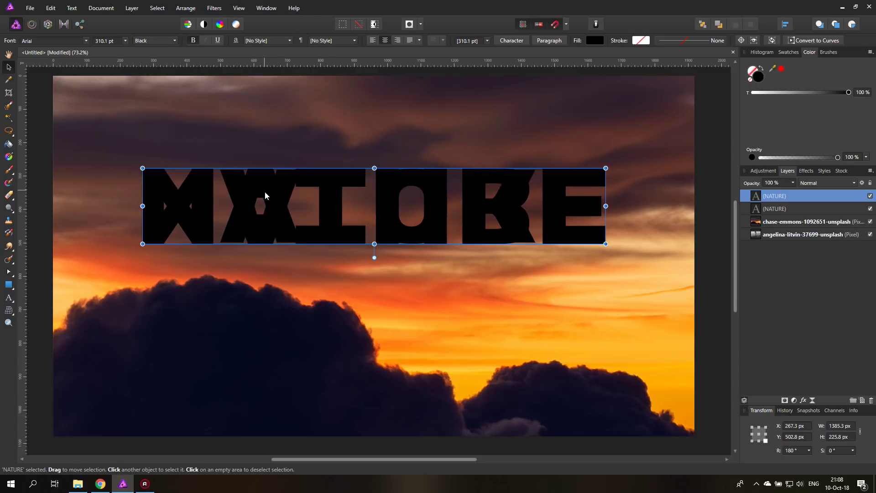
{"action": "left_click_drag", "start_coordinate": [265, 188], "coordinate": [262, 253]}
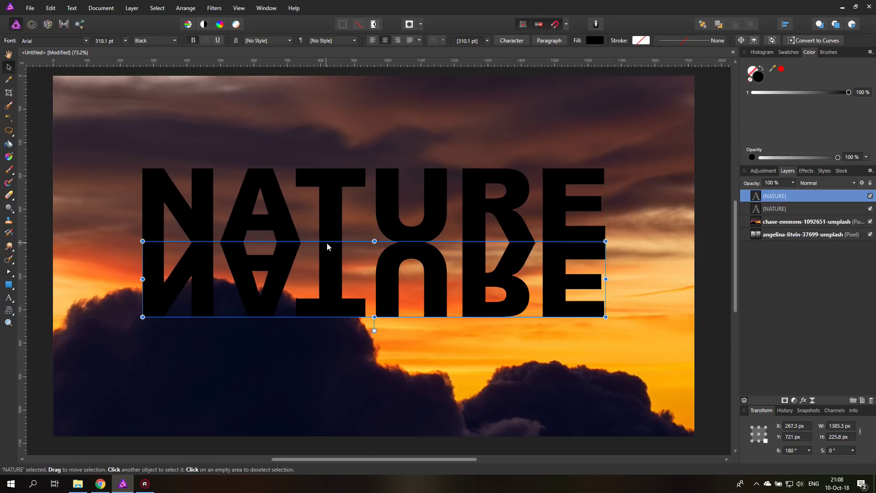
{"action": "key", "text": "Up"}
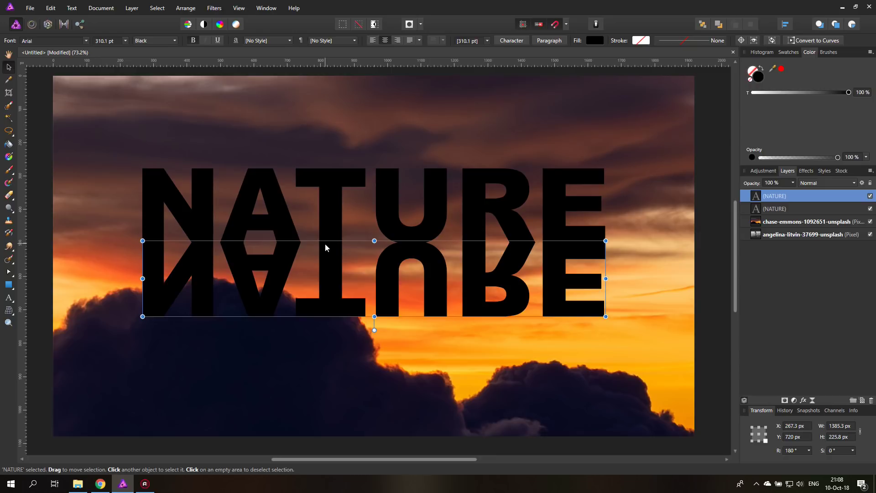
{"action": "left_click", "coordinate": [44, 254]}
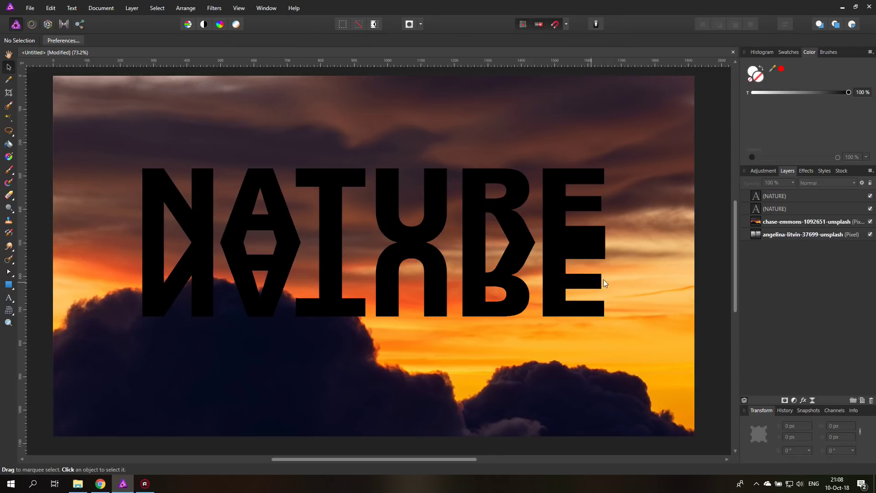
Step: Add a mask layer nested inside the flipped NATURE text layer
{"action": "left_click", "coordinate": [756, 196]}
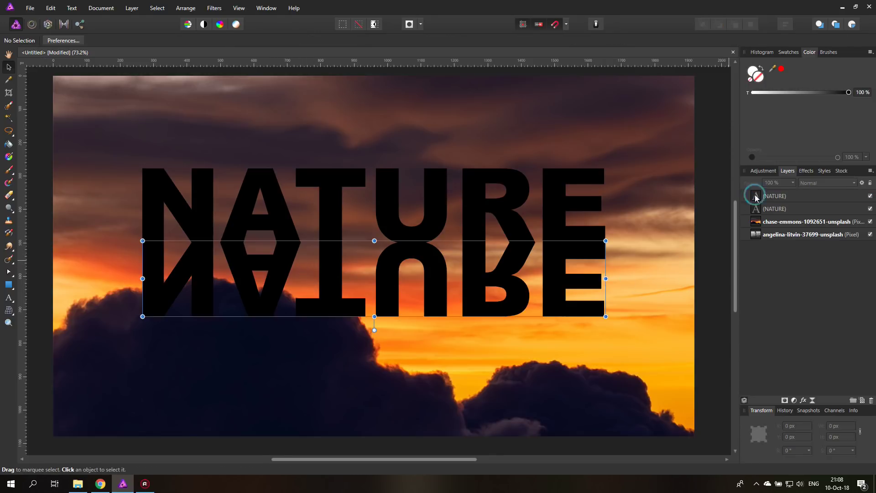
{"action": "left_click", "coordinate": [784, 400]}
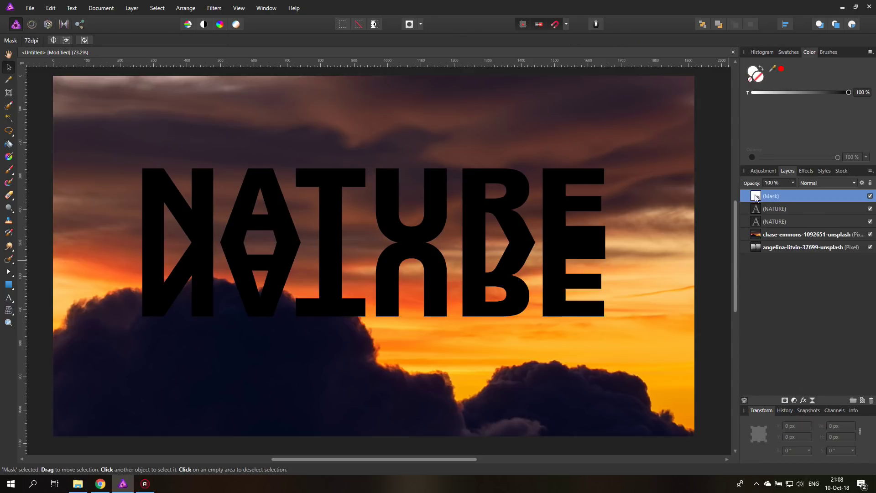
{"action": "left_click_drag", "start_coordinate": [766, 211], "coordinate": [766, 211]}
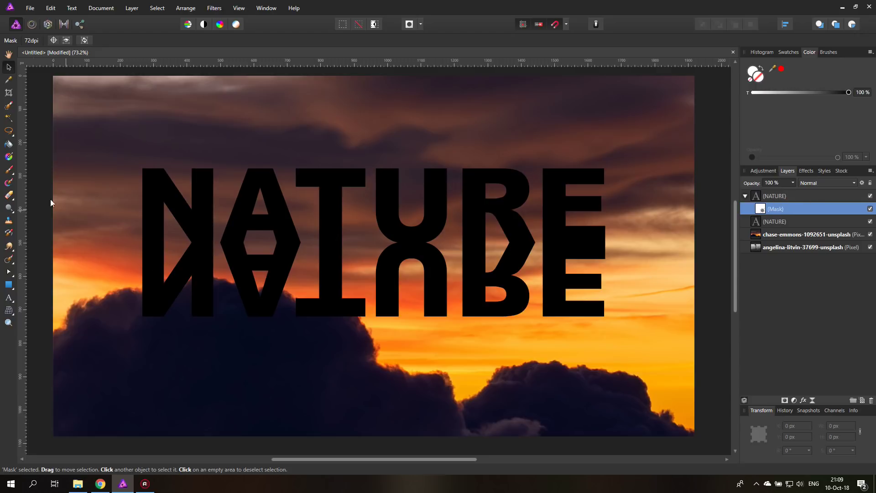
Step: Paint black with the brush on the mask to fade out the bottom of the mirrored letters
{"action": "left_click", "coordinate": [8, 171]}
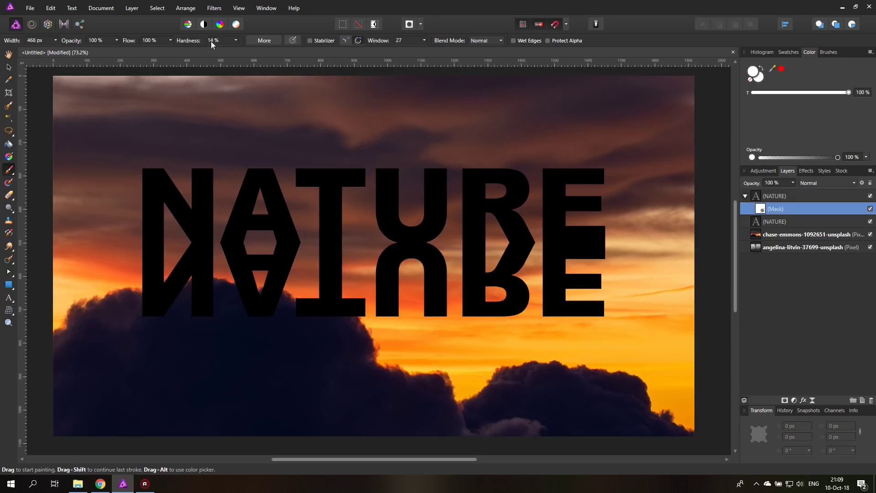
{"action": "double_click", "coordinate": [751, 73]}
{"action": "left_click_drag", "start_coordinate": [416, 209], "coordinate": [241, 368]}
{"action": "left_click", "coordinate": [562, 132]}
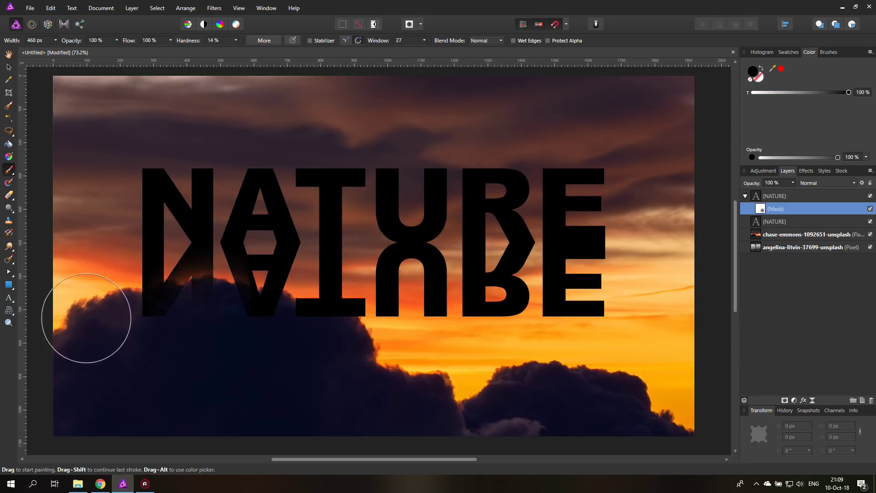
{"action": "left_click_drag", "start_coordinate": [137, 320], "coordinate": [74, 316]}
{"action": "key", "text": "ctrl+z"}
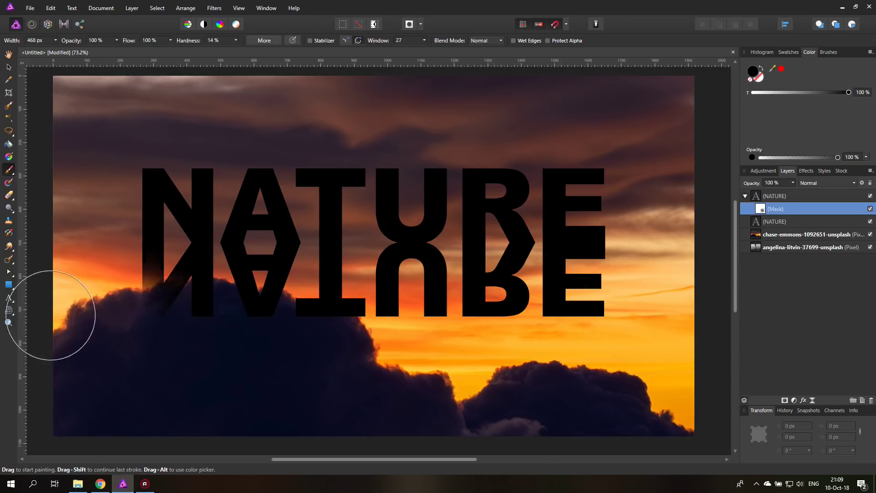
{"action": "left_click", "coordinate": [236, 319], "text": "shift"}
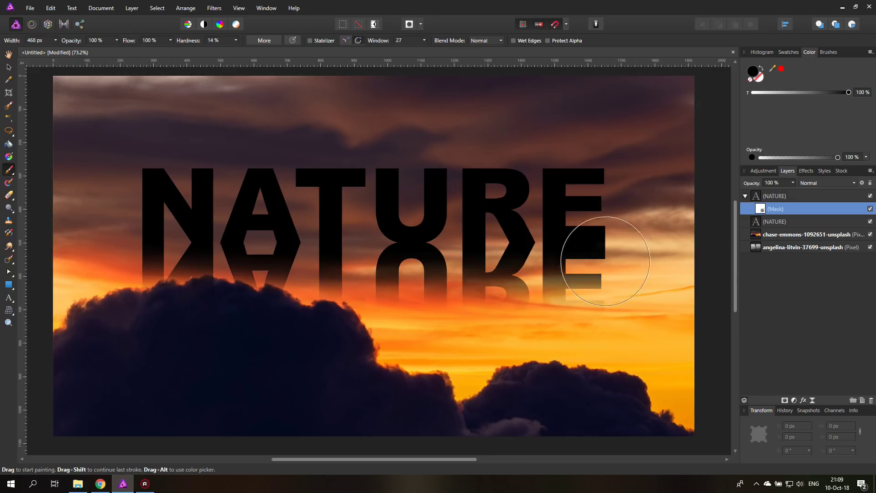
Step: Lower the flipped NATURE layer's opacity to 66%, then deselect everything
{"action": "left_click", "coordinate": [8, 68]}
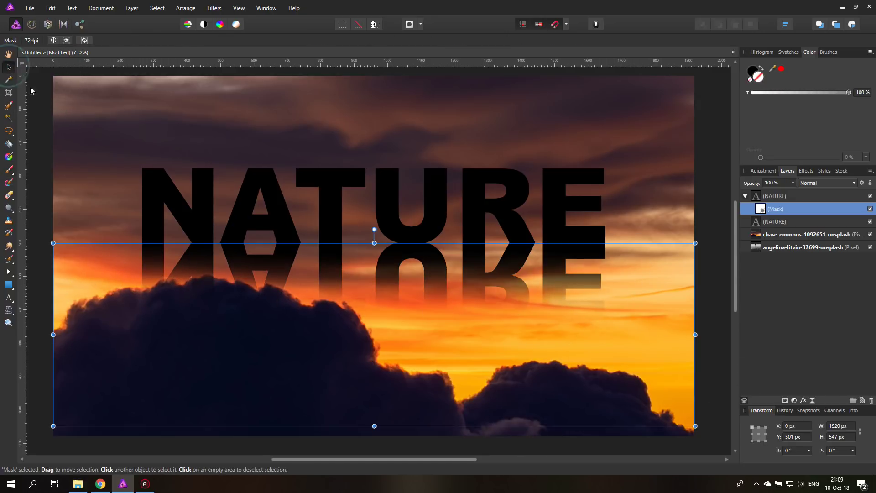
{"action": "left_click", "coordinate": [757, 197]}
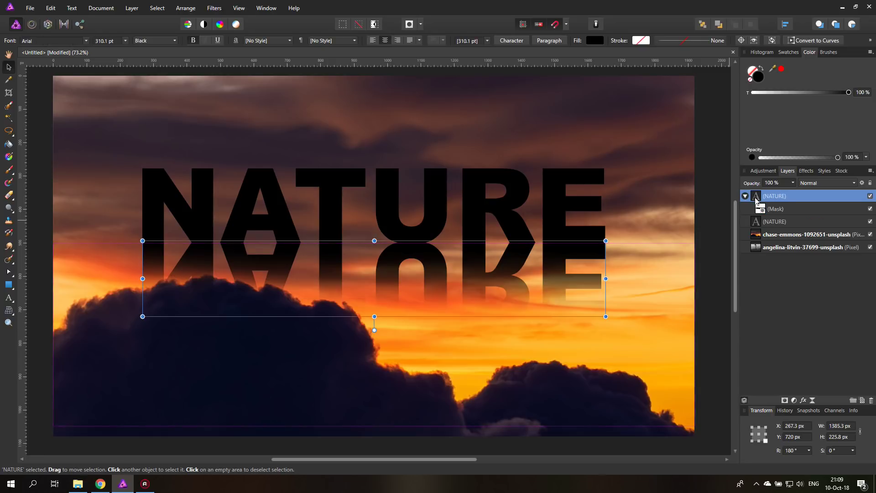
{"action": "left_click", "coordinate": [793, 182]}
{"action": "left_click_drag", "start_coordinate": [794, 195], "coordinate": [774, 195]}
{"action": "left_click", "coordinate": [40, 129]}
{"action": "left_click", "coordinate": [40, 130]}
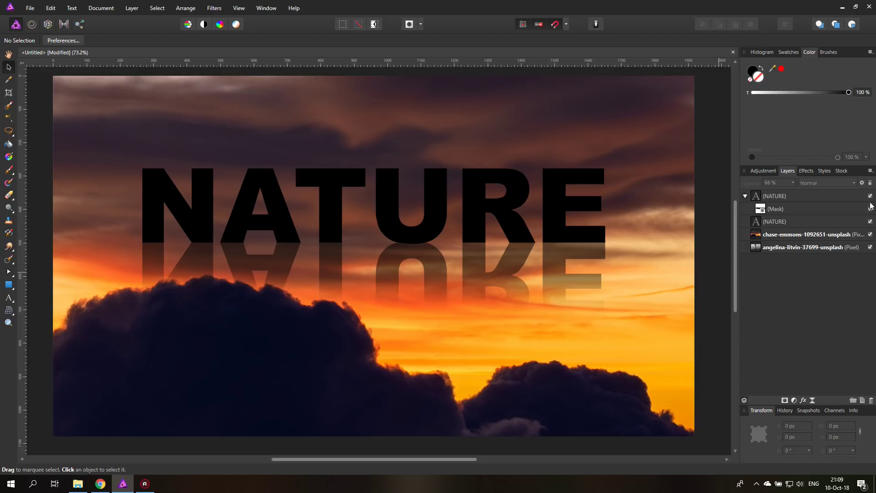
Step: Delete the reflected NATURE, hide the sunset image, and retype the text as SUN
{"action": "left_click", "coordinate": [772, 196]}
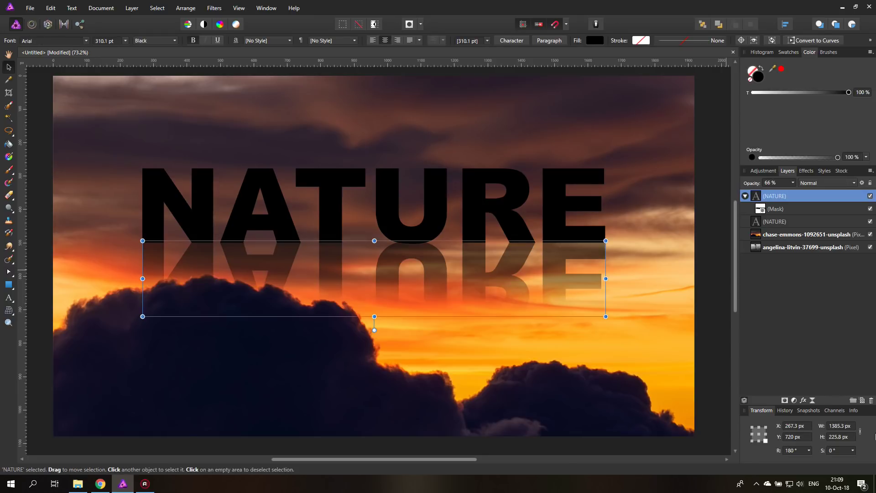
{"action": "left_click", "coordinate": [871, 400]}
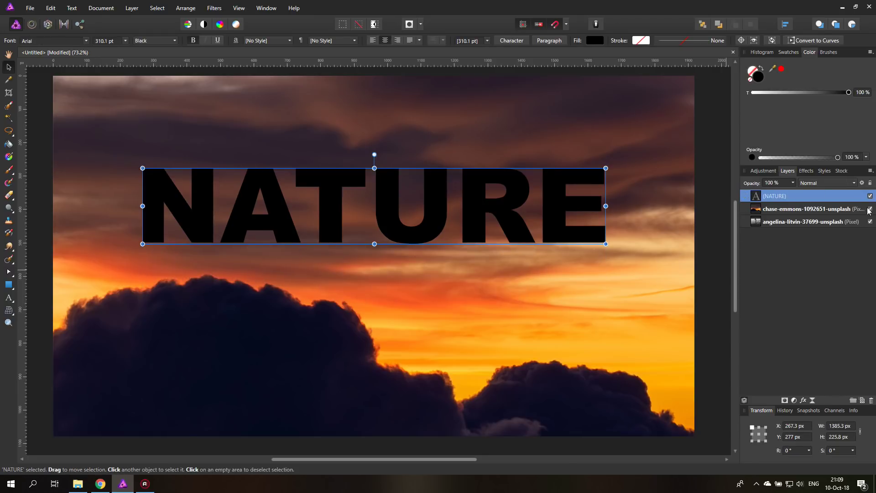
{"action": "left_click", "coordinate": [870, 209]}
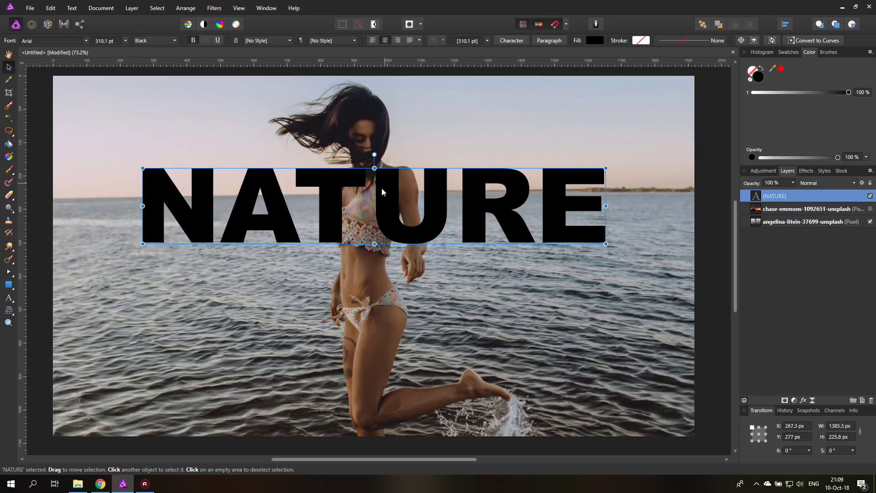
{"action": "left_click", "coordinate": [9, 298]}
{"action": "key", "text": "ctrl+a"}
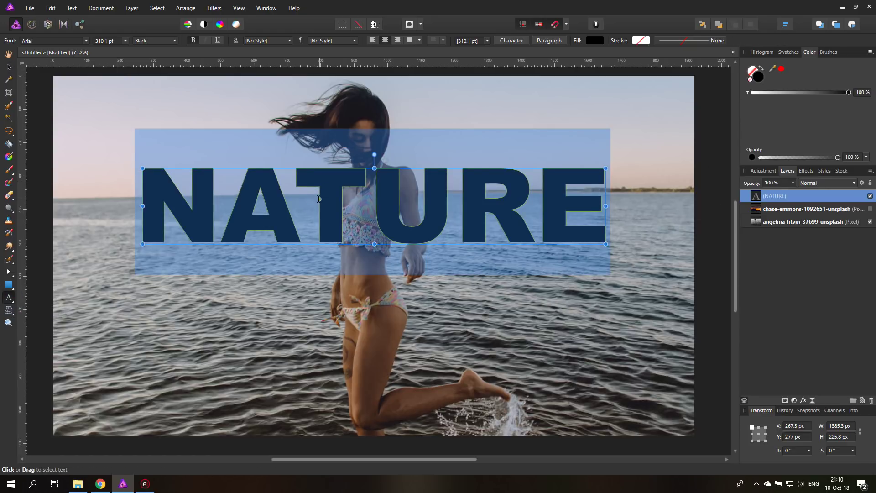
{"action": "type", "text": "SUN"}
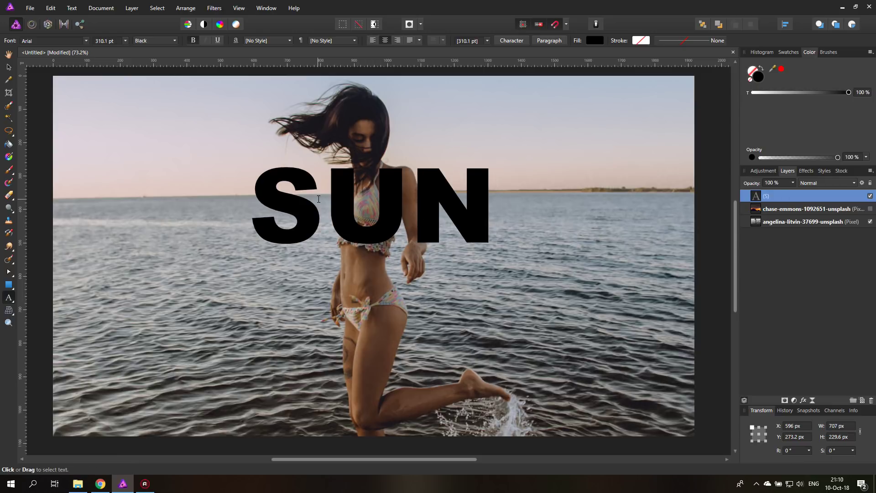
Step: Set SUN to Regular weight, enlarge it, and move it to the photo's centre
{"action": "left_click", "coordinate": [8, 67]}
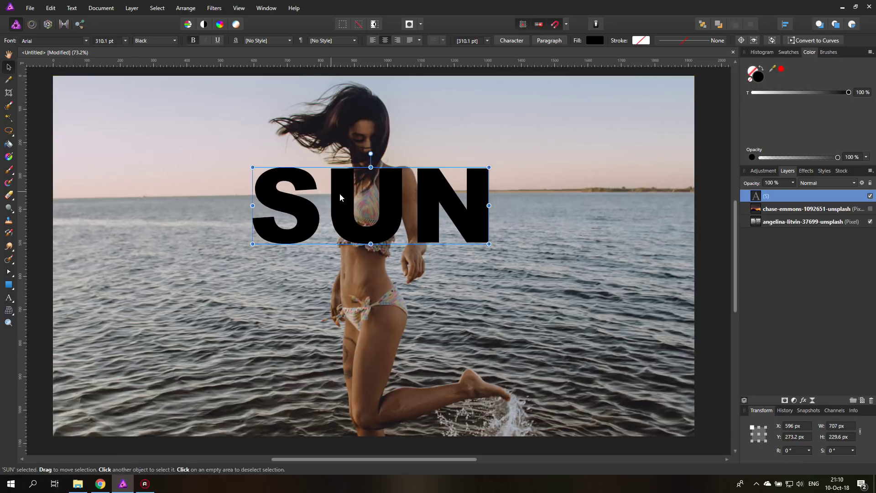
{"action": "left_click", "coordinate": [158, 42]}
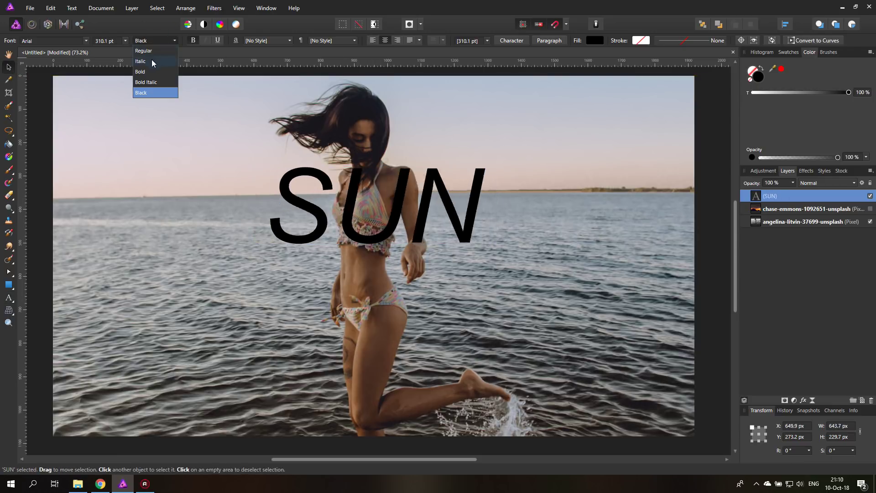
{"action": "left_click", "coordinate": [143, 50]}
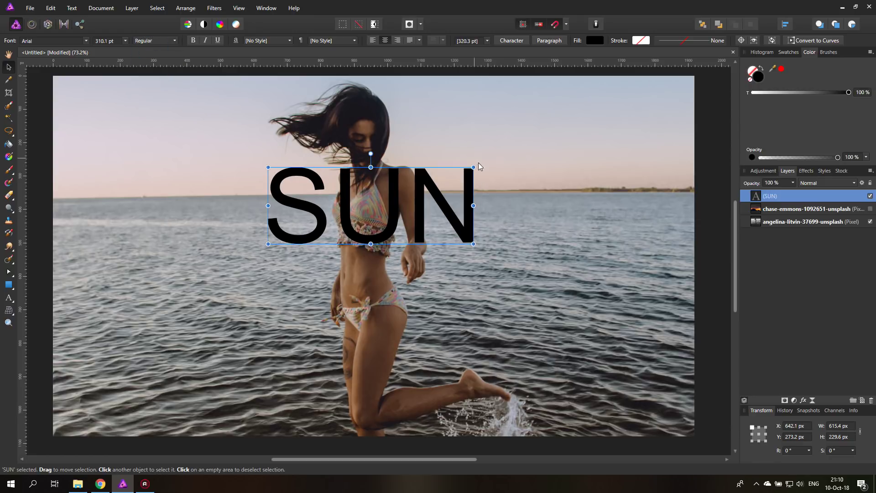
{"action": "left_click_drag", "start_coordinate": [474, 167], "coordinate": [625, 111]}
{"action": "left_click_drag", "start_coordinate": [426, 185], "coordinate": [435, 276]}
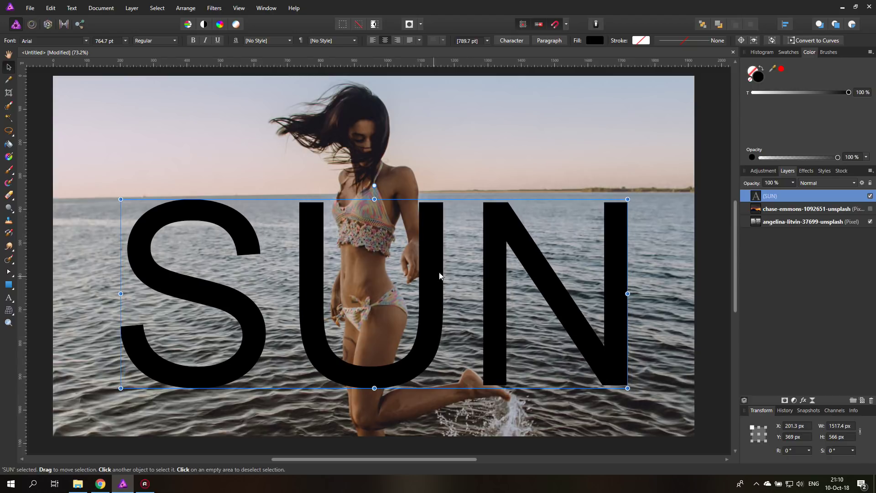
Step: Make the SUN fill white, enlarge it further, and nudge it into final position
{"action": "left_click", "coordinate": [594, 41]}
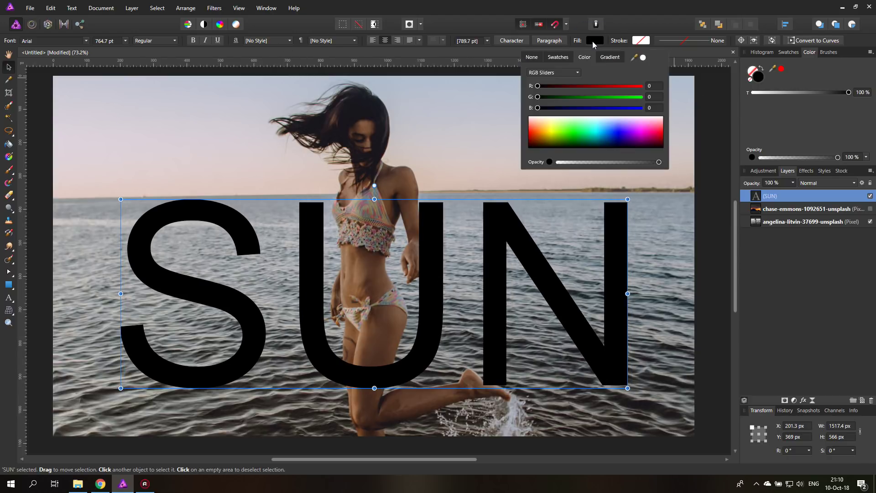
{"action": "left_click_drag", "start_coordinate": [550, 126], "coordinate": [545, 106]}
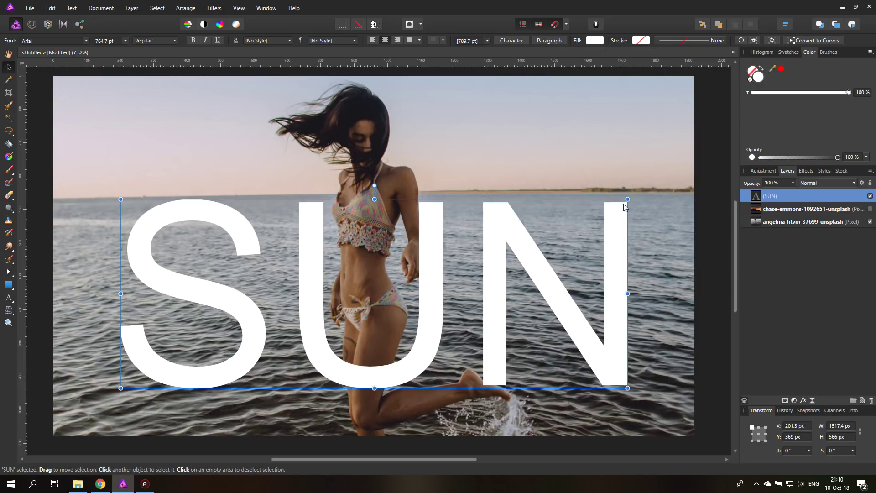
{"action": "left_click_drag", "start_coordinate": [627, 199], "coordinate": [663, 182]}
{"action": "left_click_drag", "start_coordinate": [429, 291], "coordinate": [442, 275]}
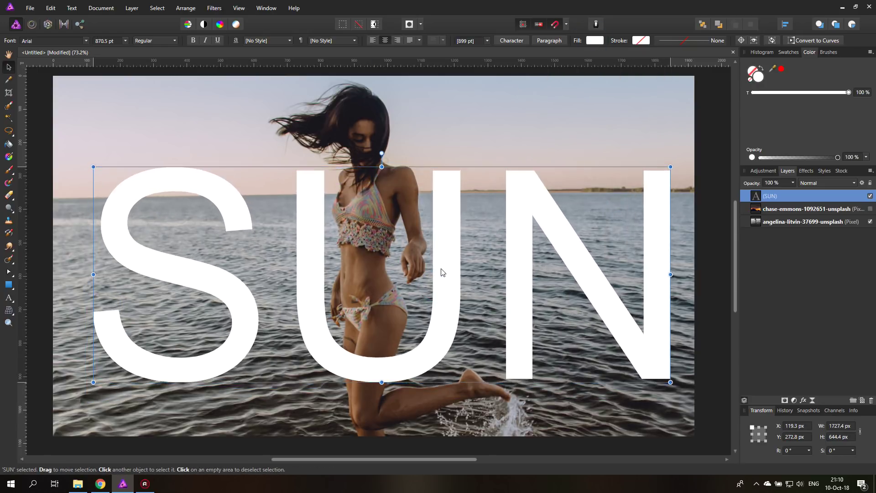
{"action": "left_click_drag", "start_coordinate": [441, 271], "coordinate": [441, 268]}
{"action": "left_click_drag", "start_coordinate": [392, 364], "coordinate": [394, 365]}
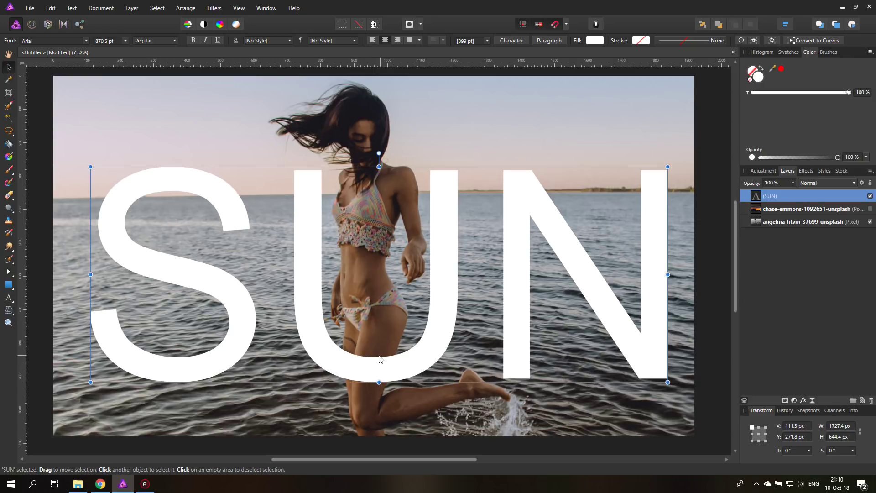
Step: Nest a new mask inside the SUN text layer and zoom in on the U's bottom
{"action": "left_click", "coordinate": [784, 401]}
{"action": "left_click_drag", "start_coordinate": [763, 209], "coordinate": [769, 207]}
{"action": "left_click", "coordinate": [746, 196]}
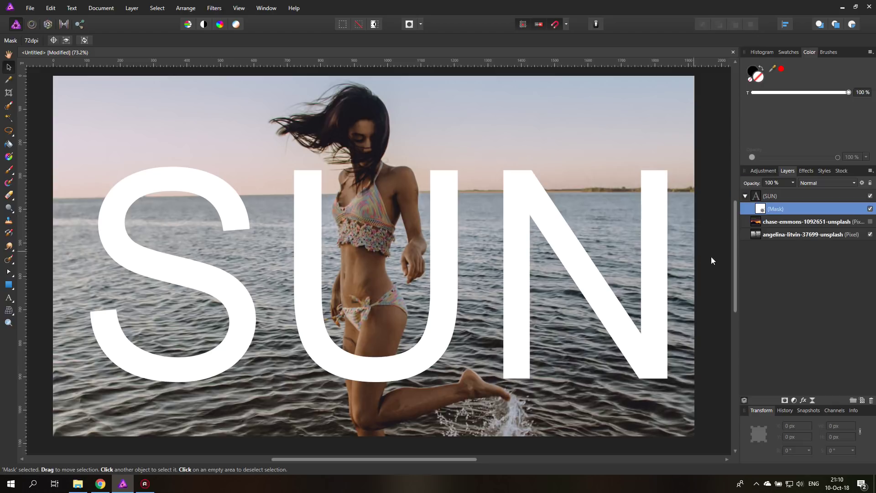
{"action": "left_click", "coordinate": [9, 322]}
{"action": "left_click", "coordinate": [348, 368]}
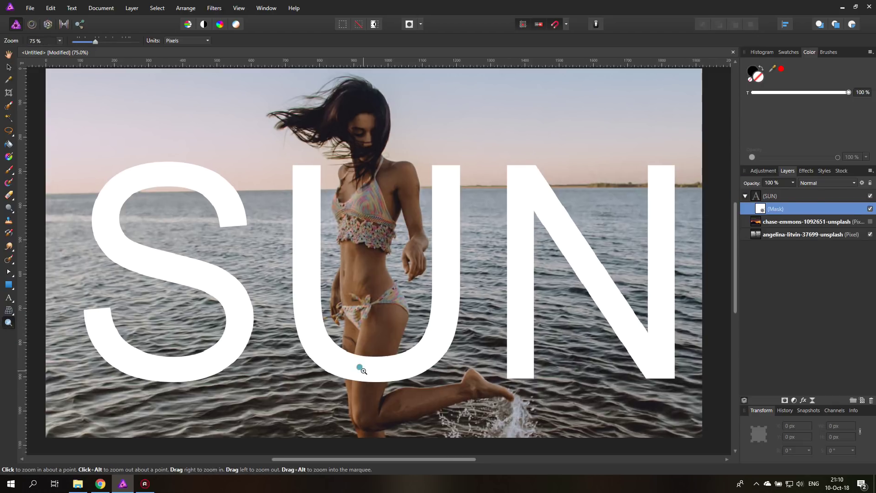
{"action": "left_click", "coordinate": [361, 363]}
{"action": "left_click", "coordinate": [364, 371]}
{"action": "scroll", "coordinate": [384, 333], "scroll_direction": "down", "scroll_amount": 2}
{"action": "scroll", "coordinate": [384, 329], "scroll_direction": "up", "scroll_amount": 1}
Step: Set the Paint Brush to 33 px width and 85% hardness
{"action": "left_click", "coordinate": [8, 170]}
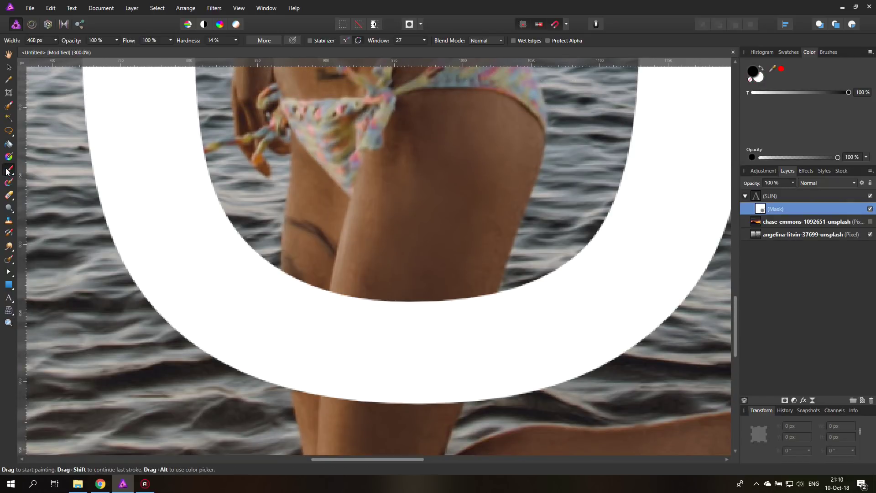
{"action": "left_click_drag", "start_coordinate": [56, 40], "coordinate": [28, 48]}
{"action": "left_click_drag", "start_coordinate": [236, 40], "coordinate": [287, 52]}
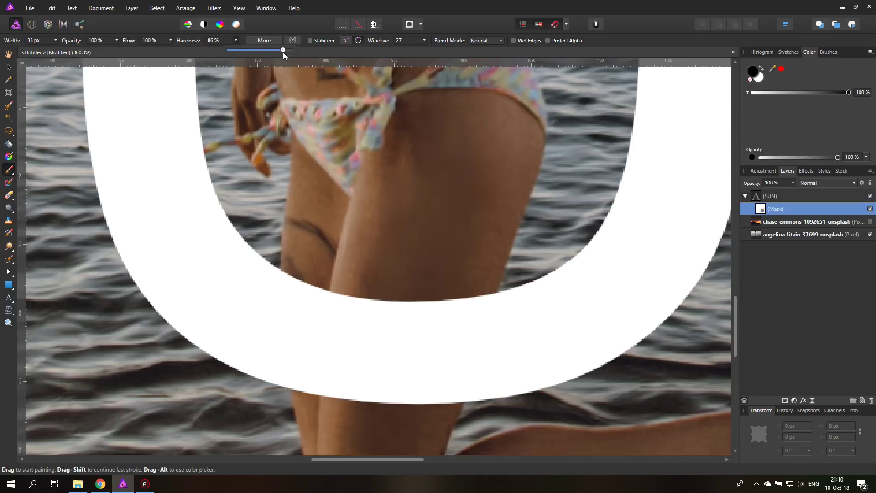
{"action": "left_click_drag", "start_coordinate": [282, 52], "coordinate": [282, 52]}
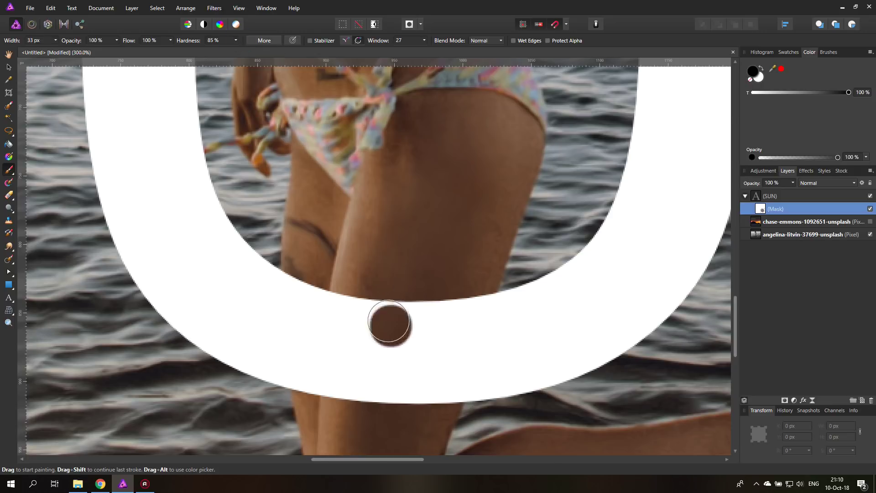
Step: Fade SUN to about 38% opacity and paint its mask black where the U crosses the leg
{"action": "left_click", "coordinate": [761, 197]}
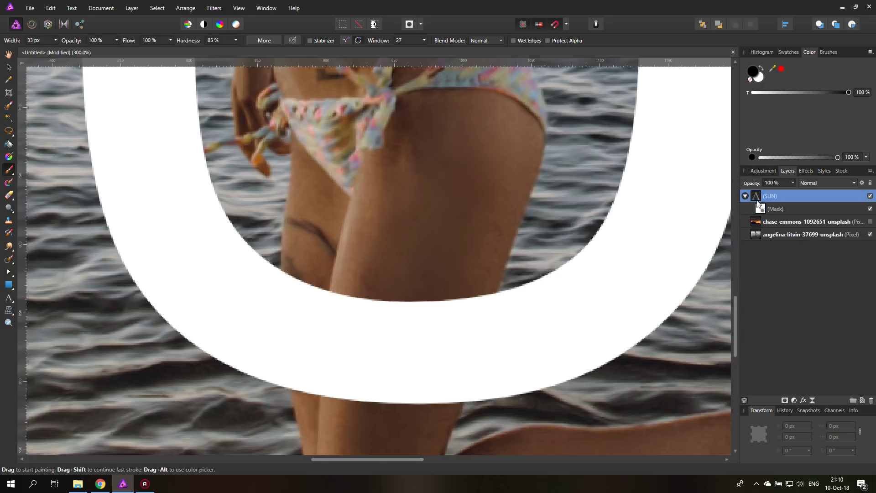
{"action": "left_click", "coordinate": [793, 183]}
{"action": "left_click_drag", "start_coordinate": [795, 193], "coordinate": [755, 197]}
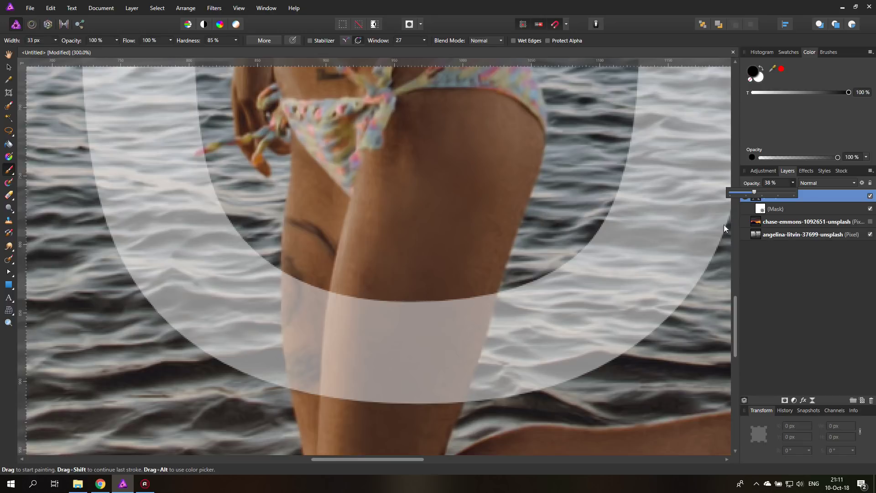
{"action": "left_click", "coordinate": [762, 210]}
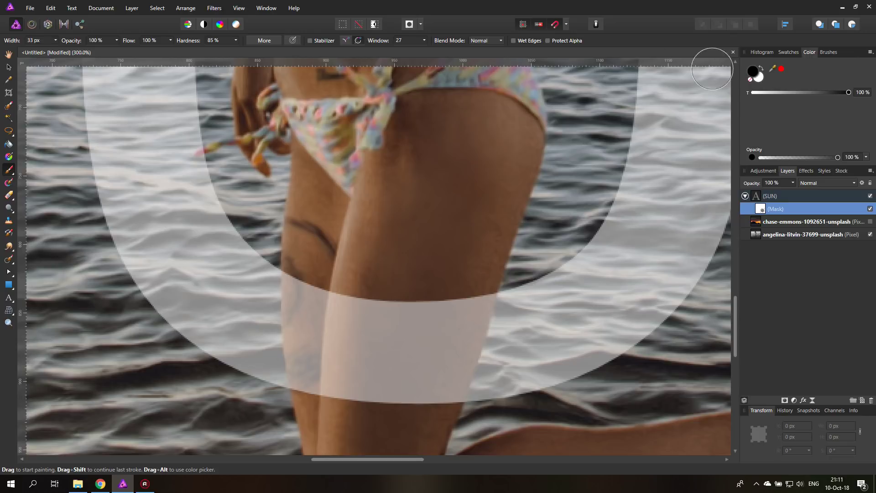
{"action": "mouse_move", "coordinate": [388, 319]}
{"action": "left_mouse_down"}
{"action": "mouse_move", "coordinate": [384, 291]}
{"action": "mouse_move", "coordinate": [379, 301]}
{"action": "mouse_move", "coordinate": [369, 272]}
{"action": "mouse_move", "coordinate": [361, 291]}
{"action": "mouse_move", "coordinate": [354, 279]}
{"action": "mouse_move", "coordinate": [362, 390]}
{"action": "mouse_move", "coordinate": [341, 346]}
{"action": "mouse_move", "coordinate": [331, 274]}
{"action": "mouse_move", "coordinate": [322, 306]}
{"action": "mouse_move", "coordinate": [331, 387]}
{"action": "mouse_move", "coordinate": [325, 373]}
{"action": "mouse_move", "coordinate": [333, 292]}
{"action": "mouse_move", "coordinate": [420, 268]}
{"action": "mouse_move", "coordinate": [386, 417]}
{"action": "mouse_move", "coordinate": [451, 283]}
{"action": "mouse_move", "coordinate": [434, 390]}
{"action": "mouse_move", "coordinate": [461, 317]}
{"action": "mouse_move", "coordinate": [450, 295]}
{"action": "left_mouse_up"}
Step: Zoom in on the leg and mask the pale strip along its left edge with a 12 px brush
{"action": "key", "text": "z"}
{"action": "left_click", "coordinate": [285, 359]}
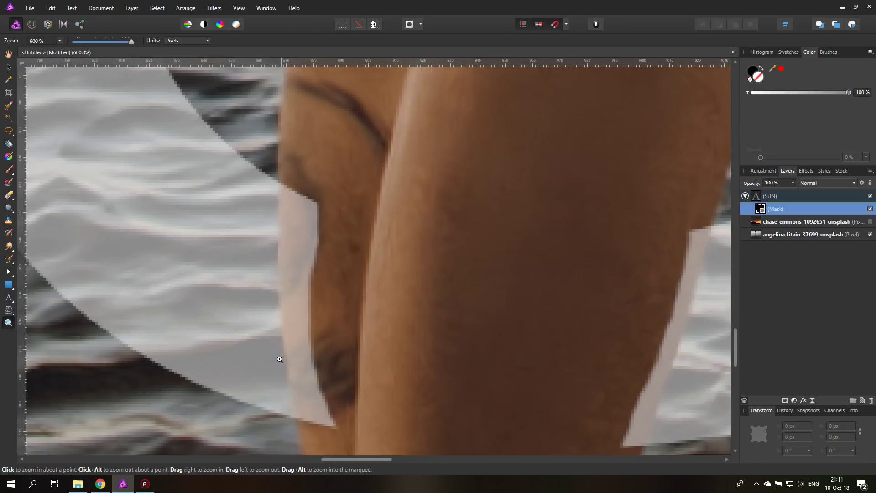
{"action": "left_click_drag", "start_coordinate": [277, 369], "coordinate": [295, 347]}
{"action": "scroll", "coordinate": [295, 347], "scroll_direction": "down", "scroll_amount": 2}
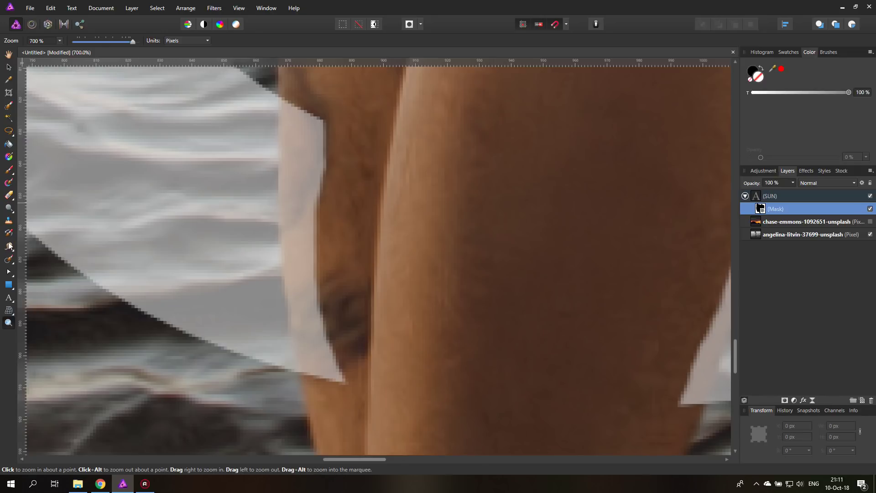
{"action": "left_click", "coordinate": [8, 170]}
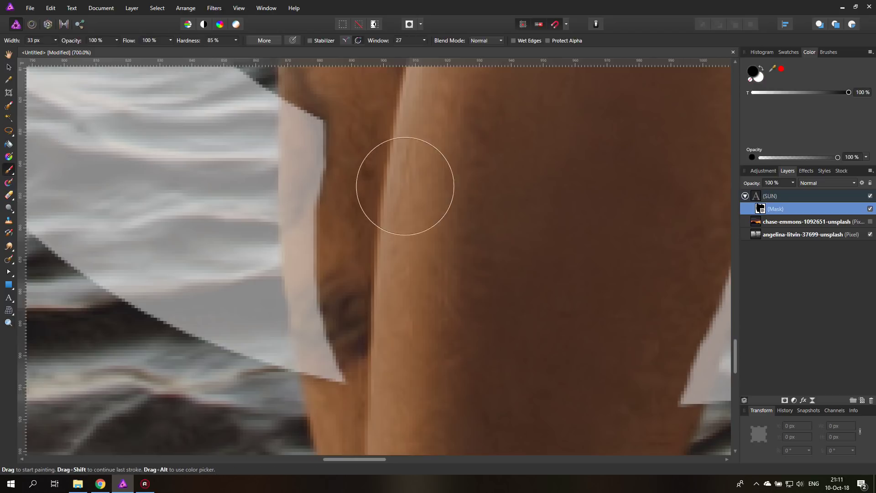
{"action": "mouse_move", "coordinate": [355, 127]}
{"action": "left_mouse_down"}
{"action": "mouse_move", "coordinate": [367, 369]}
{"action": "mouse_move", "coordinate": [354, 354]}
{"action": "mouse_move", "coordinate": [347, 313]}
{"action": "mouse_move", "coordinate": [329, 121]}
{"action": "left_mouse_up"}
{"action": "left_click", "coordinate": [55, 40]}
{"action": "left_click_drag", "start_coordinate": [51, 51], "coordinate": [45, 51]}
{"action": "mouse_move", "coordinate": [319, 358]}
{"action": "left_mouse_down"}
{"action": "mouse_move", "coordinate": [313, 327]}
{"action": "mouse_move", "coordinate": [325, 365]}
{"action": "mouse_move", "coordinate": [307, 302]}
{"action": "mouse_move", "coordinate": [313, 354]}
{"action": "mouse_move", "coordinate": [307, 215]}
{"action": "mouse_move", "coordinate": [305, 295]}
{"action": "mouse_move", "coordinate": [299, 215]}
{"action": "left_mouse_up"}
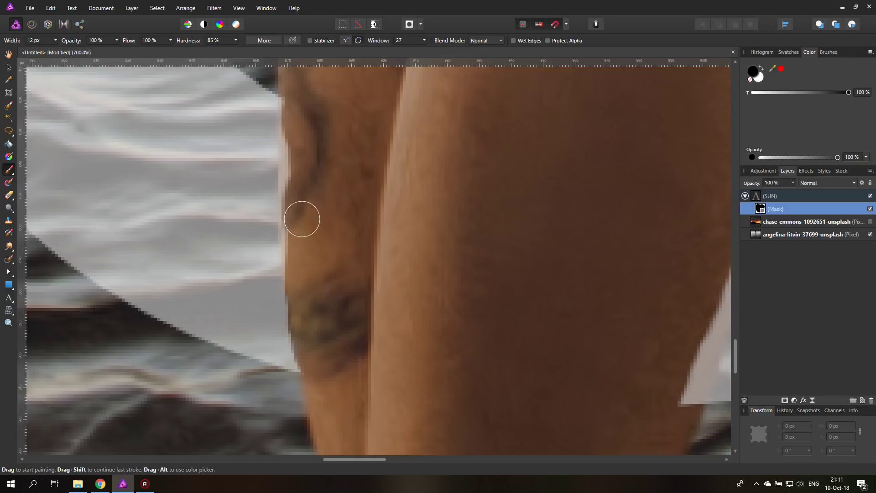
Step: At 70% brush hardness, refine the leg's edge, clear the right-edge strip, then fit the image
{"action": "left_click", "coordinate": [236, 40]}
{"action": "left_click_drag", "start_coordinate": [239, 50], "coordinate": [229, 50]}
{"action": "mouse_move", "coordinate": [307, 148]}
{"action": "left_mouse_down"}
{"action": "mouse_move", "coordinate": [302, 258]}
{"action": "mouse_move", "coordinate": [296, 86]}
{"action": "mouse_move", "coordinate": [295, 262]}
{"action": "mouse_move", "coordinate": [298, 232]}
{"action": "mouse_move", "coordinate": [300, 277]}
{"action": "mouse_move", "coordinate": [323, 350]}
{"action": "left_mouse_up"}
{"action": "scroll", "coordinate": [425, 307], "scroll_direction": "down", "scroll_amount": 3}
{"action": "scroll", "coordinate": [407, 299], "scroll_direction": "up", "scroll_amount": 3}
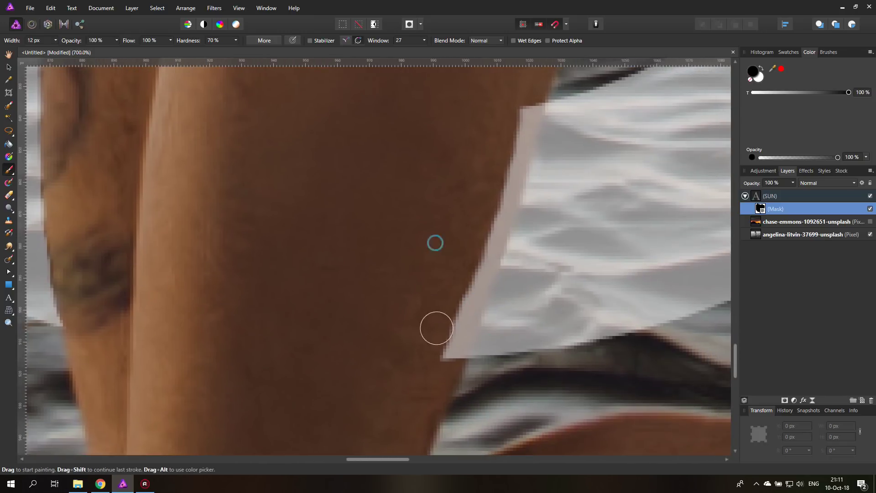
{"action": "mouse_move", "coordinate": [462, 282]}
{"action": "left_mouse_down"}
{"action": "mouse_move", "coordinate": [521, 93]}
{"action": "mouse_move", "coordinate": [474, 279]}
{"action": "mouse_move", "coordinate": [481, 267]}
{"action": "mouse_move", "coordinate": [443, 352]}
{"action": "mouse_move", "coordinate": [462, 314]}
{"action": "mouse_move", "coordinate": [451, 350]}
{"action": "mouse_move", "coordinate": [483, 198]}
{"action": "mouse_move", "coordinate": [519, 137]}
{"action": "left_mouse_up"}
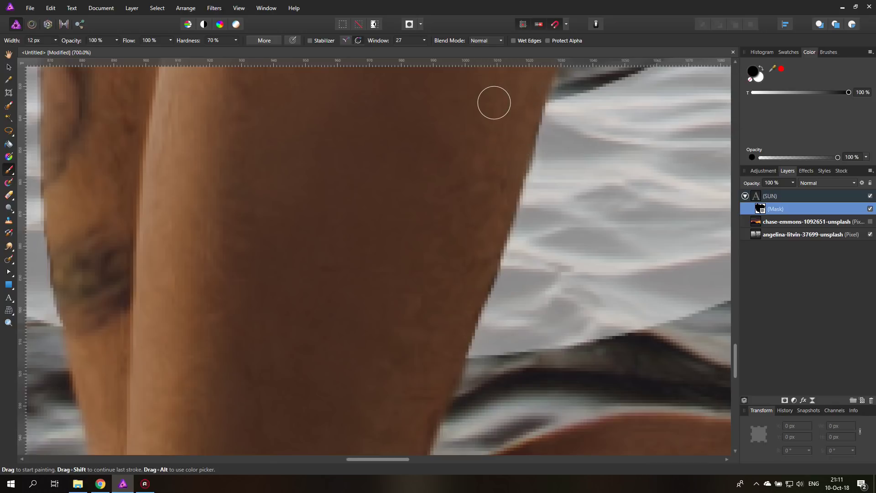
{"action": "key", "text": "ctrl+0"}
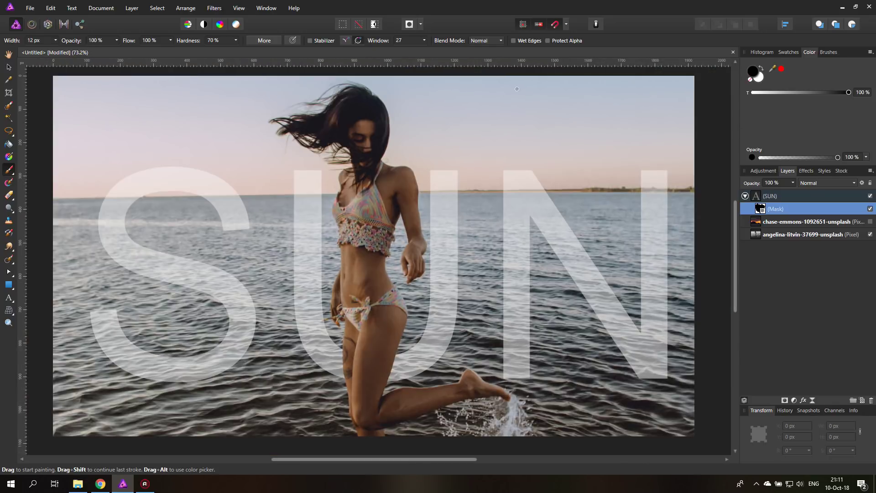
Step: Raise the SUN text layer's opacity back to 100%
{"action": "left_click", "coordinate": [758, 197]}
{"action": "left_click", "coordinate": [793, 183]}
{"action": "left_click_drag", "start_coordinate": [795, 193], "coordinate": [859, 196]}
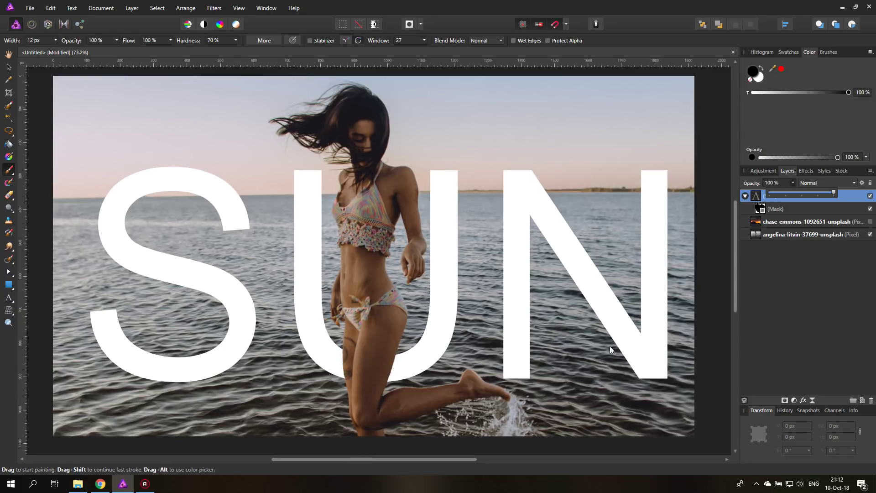
{"action": "left_click", "coordinate": [794, 184]}
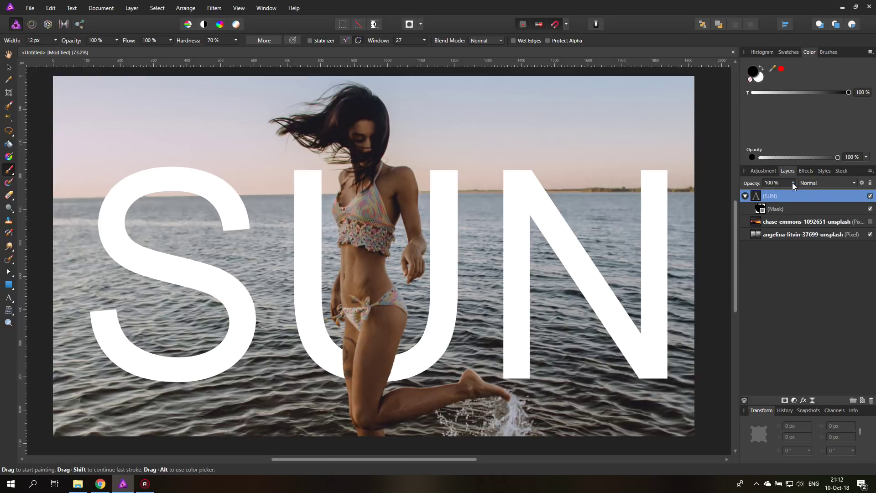